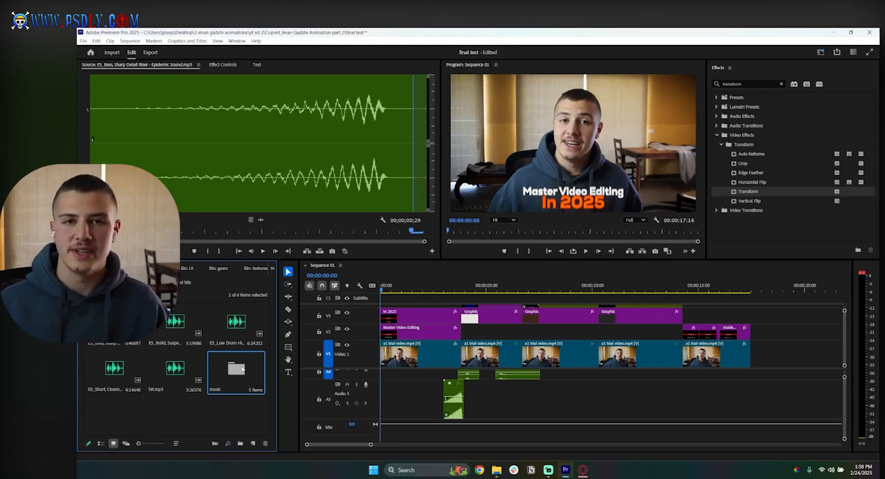
Step: Open the music bin and rearrange the sequence's track view so all audio tracks show with free space beneath them
{"action": "double_click", "coordinate": [214, 361]}
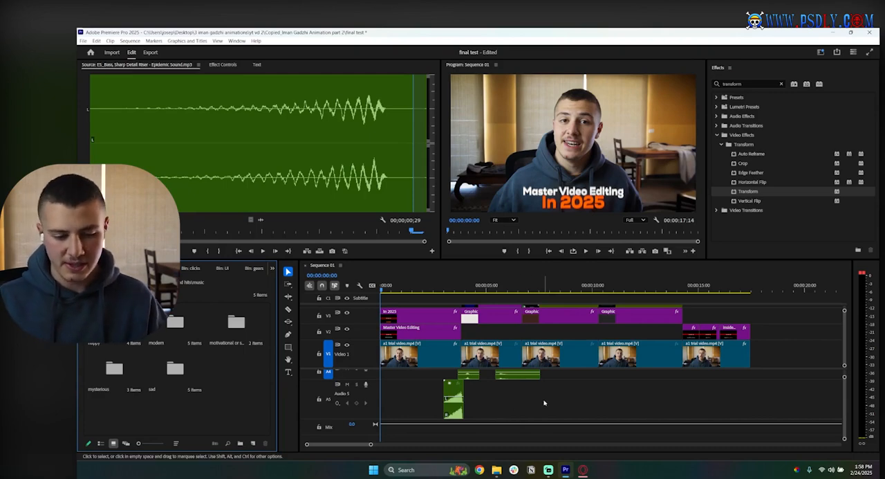
{"action": "left_click_drag", "start_coordinate": [844, 378], "coordinate": [845, 365]}
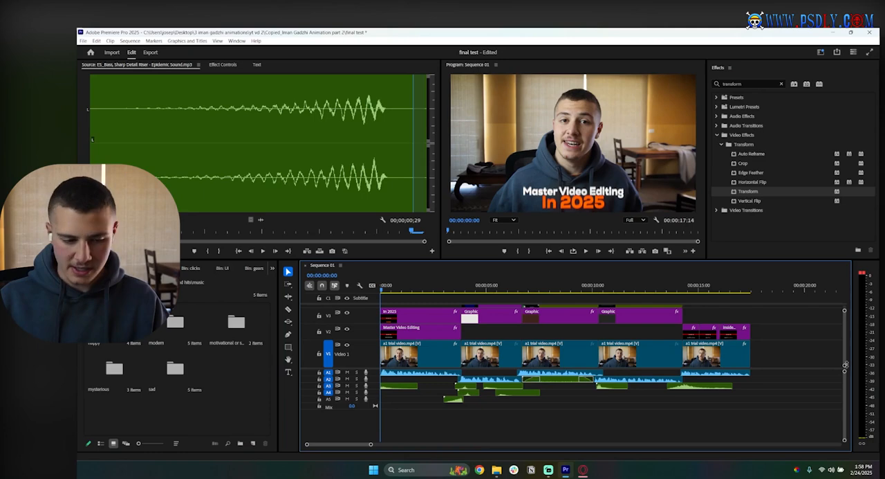
{"action": "left_click_drag", "start_coordinate": [353, 368], "coordinate": [359, 322]}
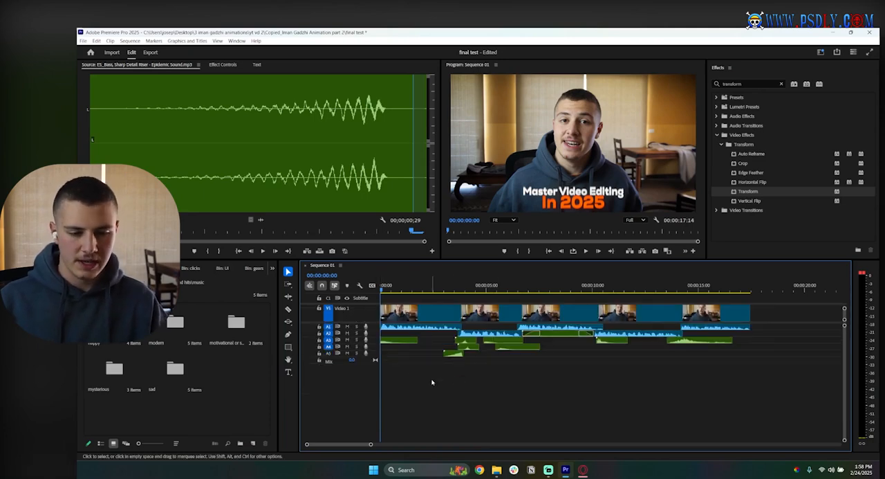
{"action": "mouse_move", "coordinate": [410, 260]}
{"action": "left_mouse_down"}
{"action": "mouse_move", "coordinate": [404, 201]}
{"action": "mouse_move", "coordinate": [400, 263]}
{"action": "left_mouse_up"}
{"action": "right_click", "coordinate": [379, 400]}
{"action": "left_click", "coordinate": [356, 398]}
Step: Open the happy bin and audition the ES_Dizzy Dancers track from its beginning
{"action": "left_click", "coordinate": [114, 344]}
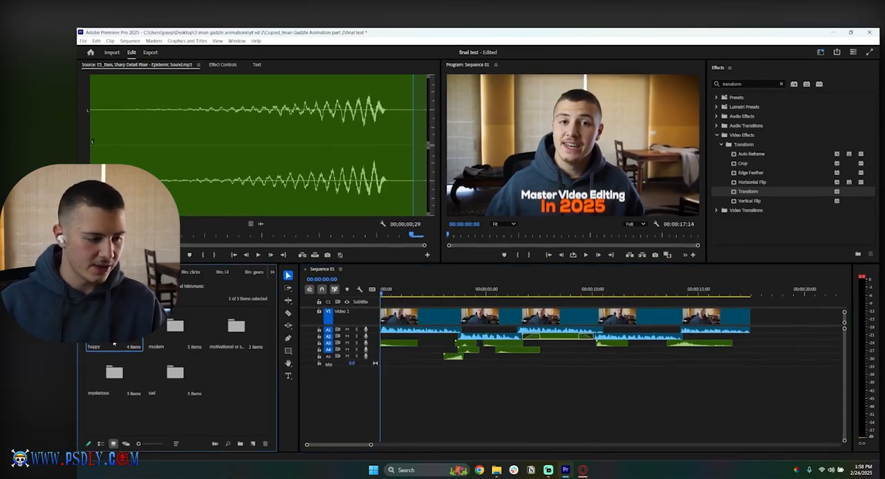
{"action": "double_click", "coordinate": [114, 344]}
{"action": "double_click", "coordinate": [115, 325]}
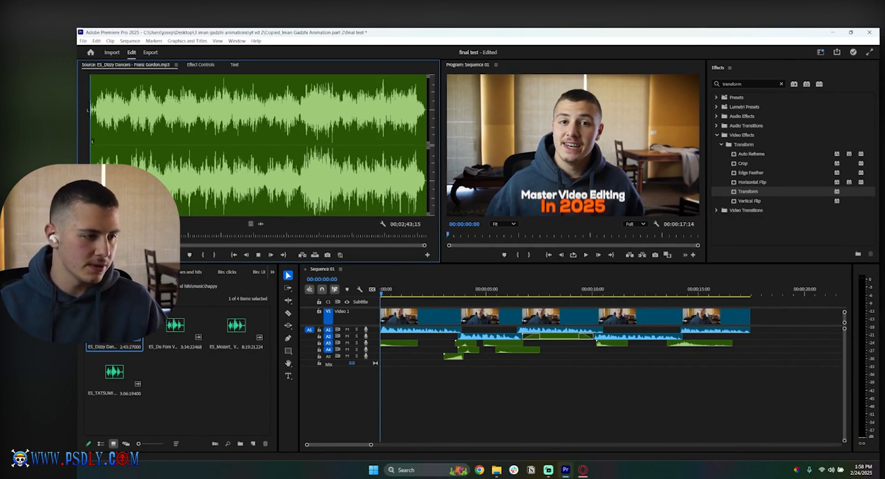
{"action": "key", "text": "space"}
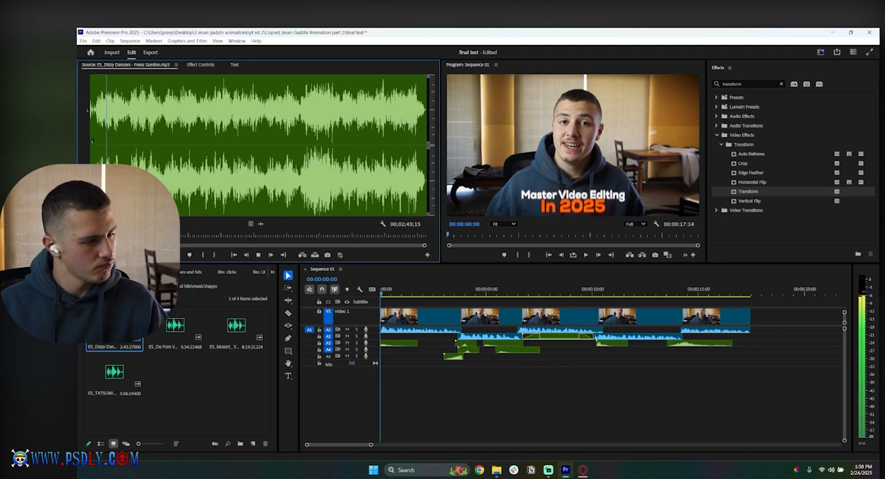
Step: Mark the opening 8 seconds or so of ES_Dizzy Dancers, place it on a new audio track A6, and extend it to the video's end
{"action": "key", "text": "space"}
{"action": "key", "text": "o"}
{"action": "left_click_drag", "start_coordinate": [262, 223], "coordinate": [389, 393]}
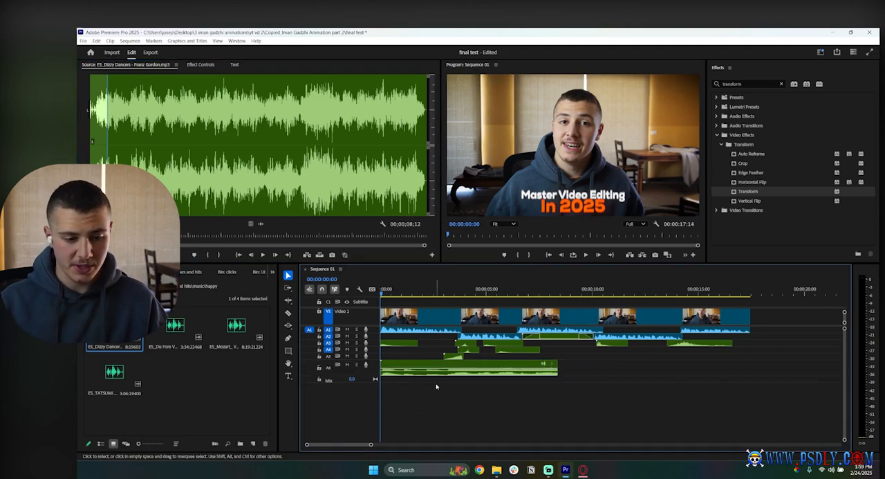
{"action": "left_click_drag", "start_coordinate": [454, 375], "coordinate": [456, 375]}
{"action": "left_click_drag", "start_coordinate": [386, 374], "coordinate": [366, 375]}
{"action": "left_click_drag", "start_coordinate": [559, 367], "coordinate": [749, 367]}
Step: Play the sequence with the Dizzy Dancers music and reduce that clip's audio gain
{"action": "left_click", "coordinate": [716, 392]}
{"action": "key", "text": "space"}
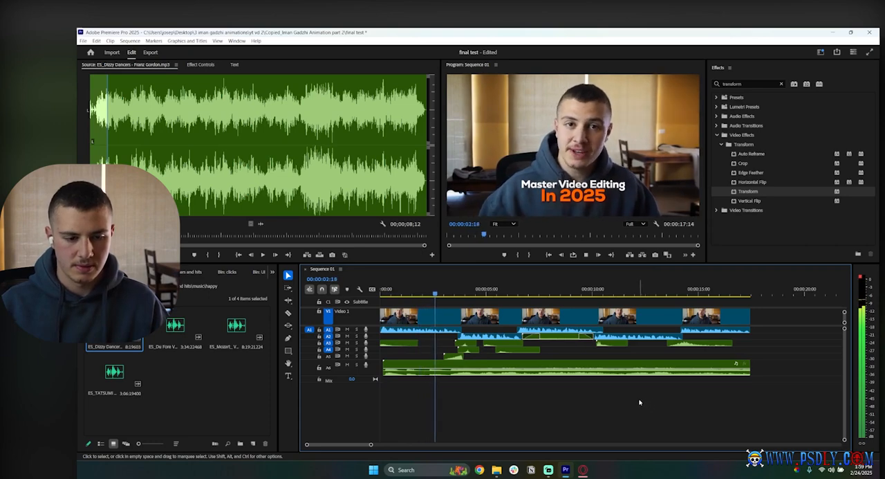
{"action": "left_click", "coordinate": [482, 377]}
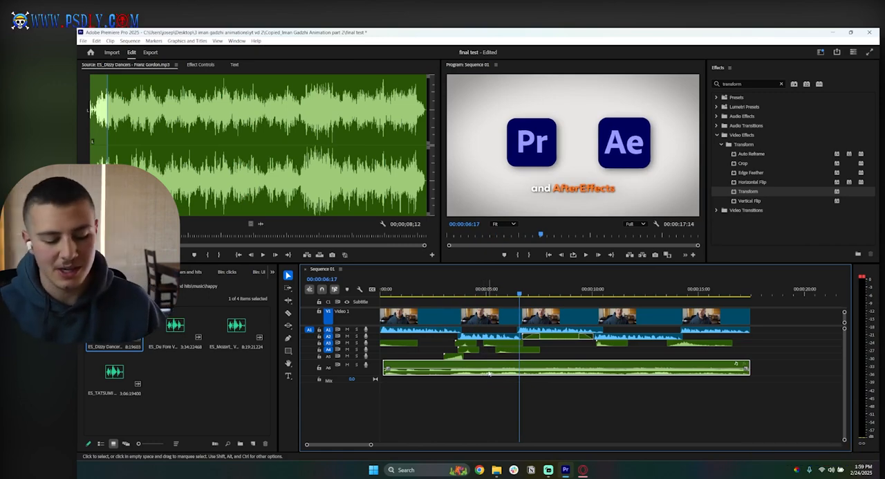
{"action": "key", "text": "g"}
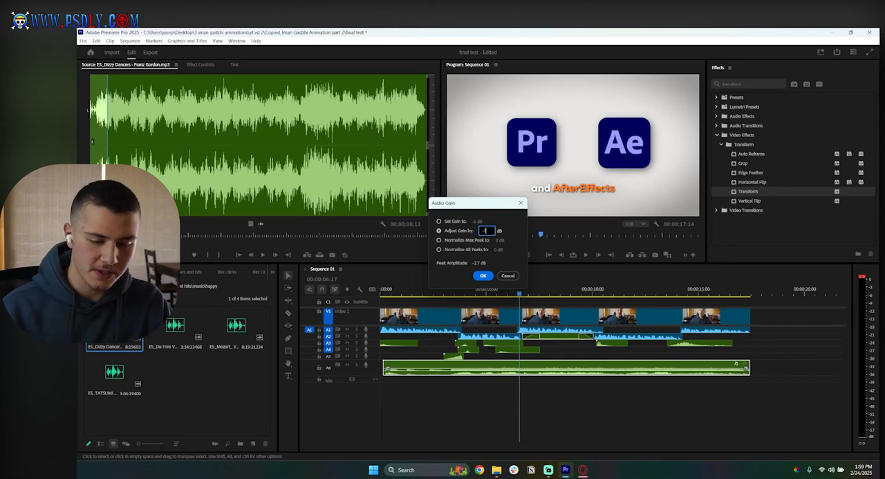
{"action": "key", "text": "Return"}
Step: Check the lowered music in playback and mute audio track A6
{"action": "left_click", "coordinate": [488, 389]}
{"action": "key", "text": "space"}
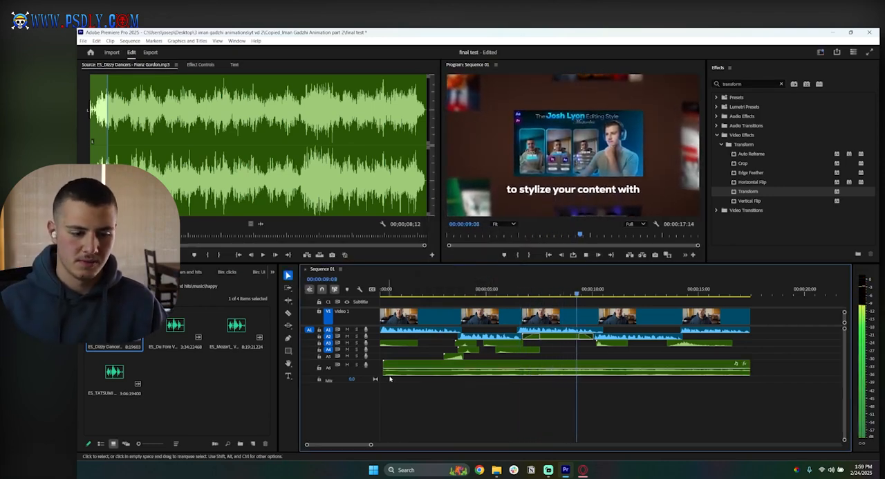
{"action": "key", "text": "space"}
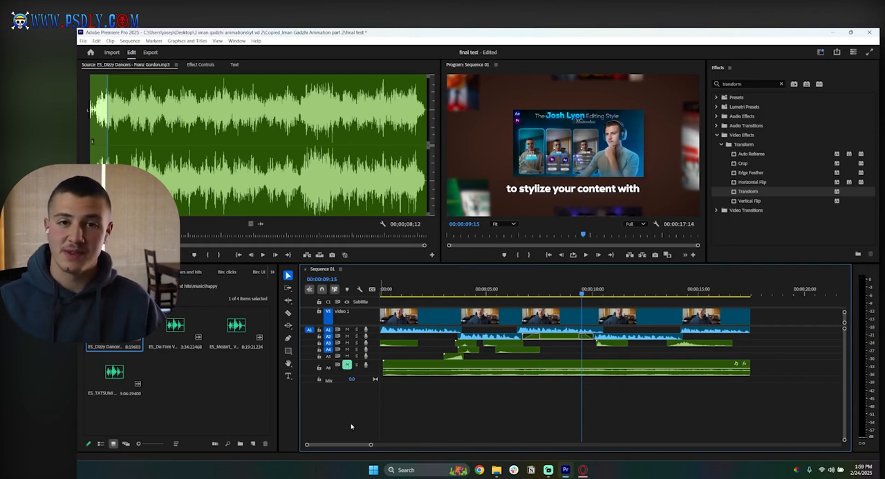
Step: Audition ES_Du Fore Va Du Vill from the happy bin and play the sequence's opening for comparison
{"action": "double_click", "coordinate": [175, 337]}
{"action": "key", "text": "space"}
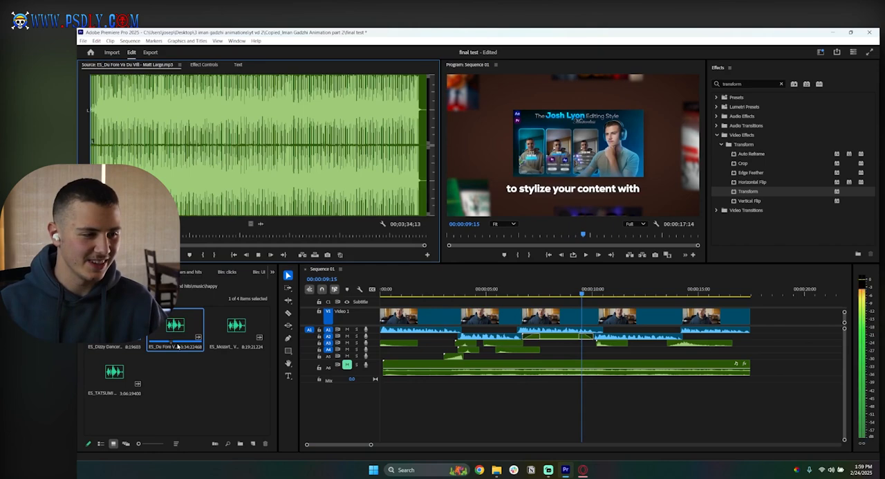
{"action": "left_click_drag", "start_coordinate": [425, 245], "coordinate": [371, 255]}
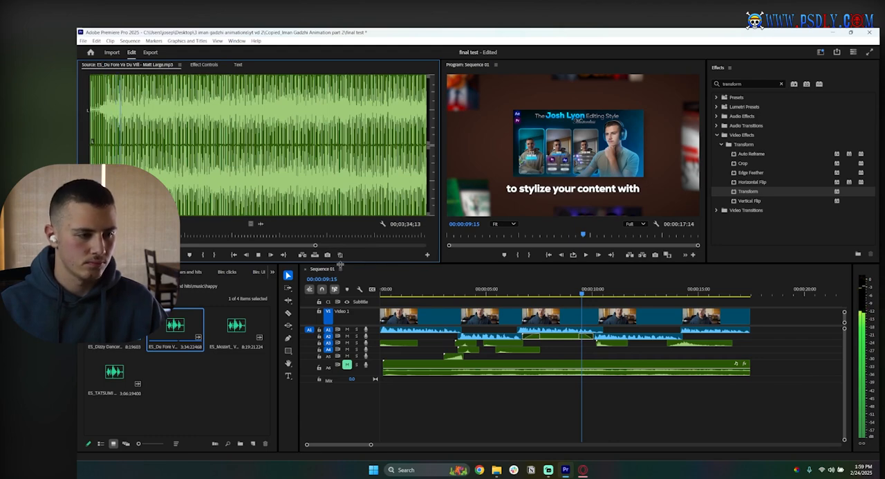
{"action": "left_click", "coordinate": [413, 389]}
{"action": "left_click", "coordinate": [401, 295]}
{"action": "key", "text": "space"}
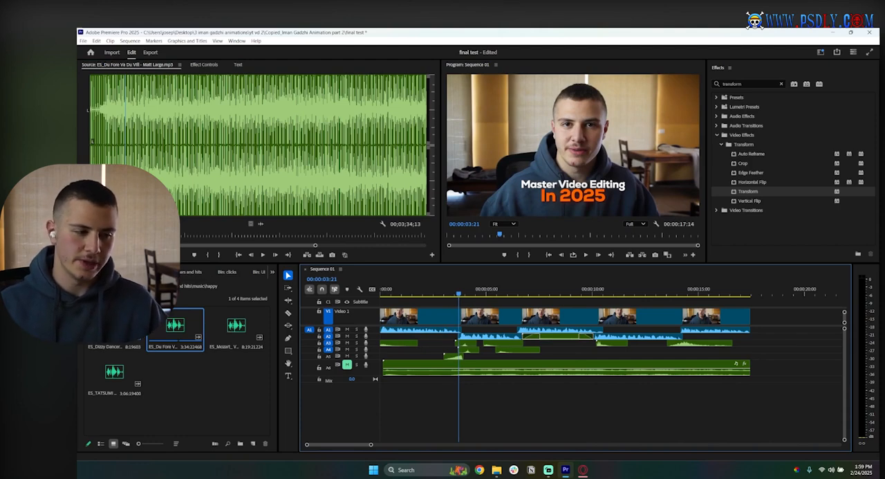
Step: Audition the ES_Mozart violin sonata and the ES_TATSUMI track from the happy bin
{"action": "double_click", "coordinate": [235, 331]}
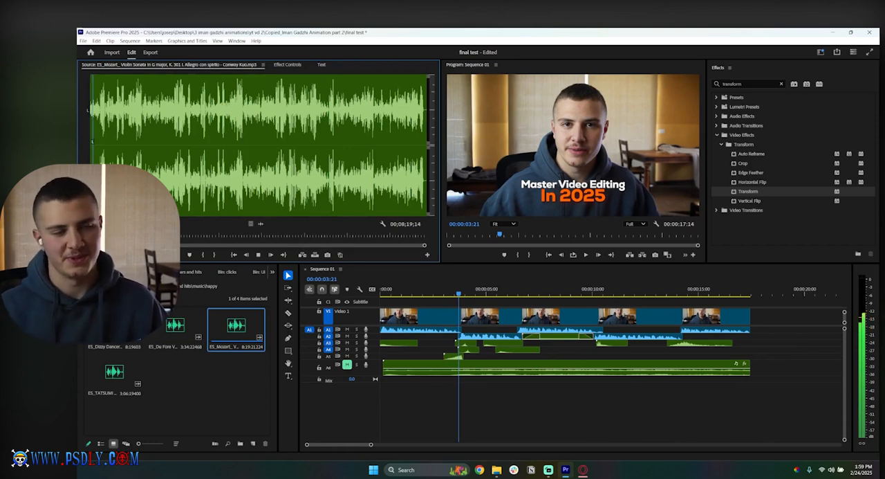
{"action": "double_click", "coordinate": [126, 368]}
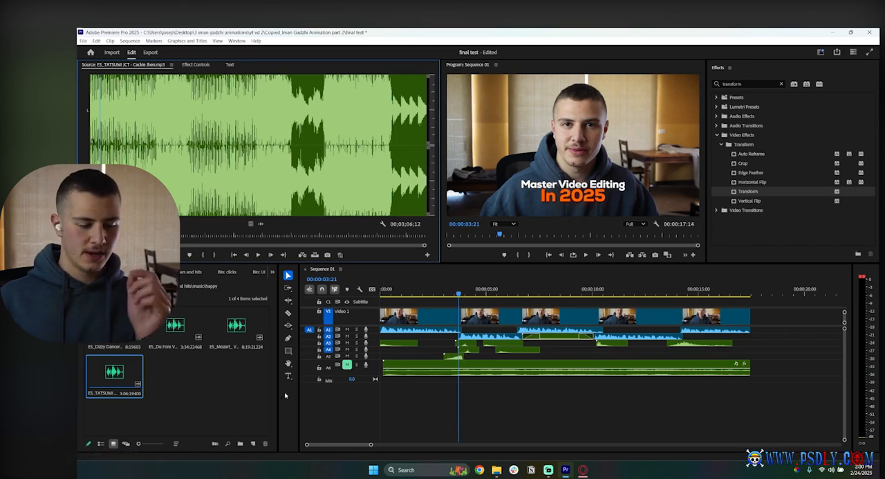
Step: Mark an opening excerpt of ES_Du Fore Va Du Vill, place it at the start of new audio track A7, and extend it slightly past the video's end
{"action": "double_click", "coordinate": [183, 333]}
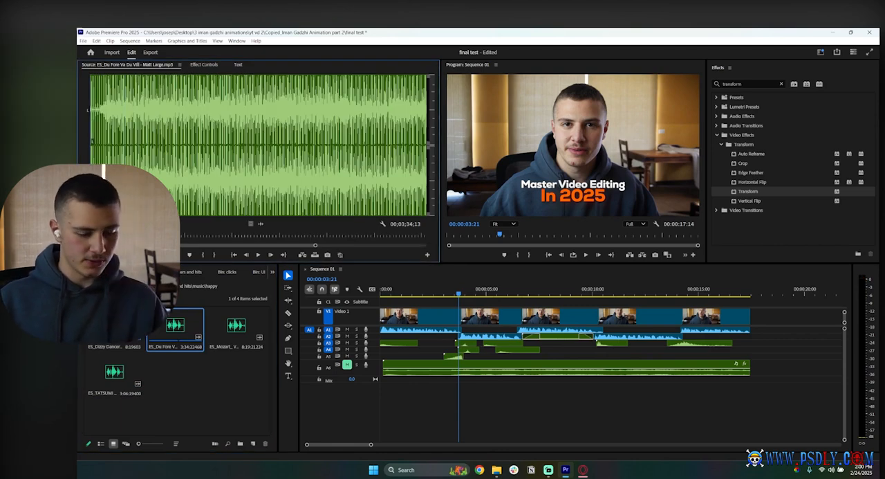
{"action": "key", "text": "space"}
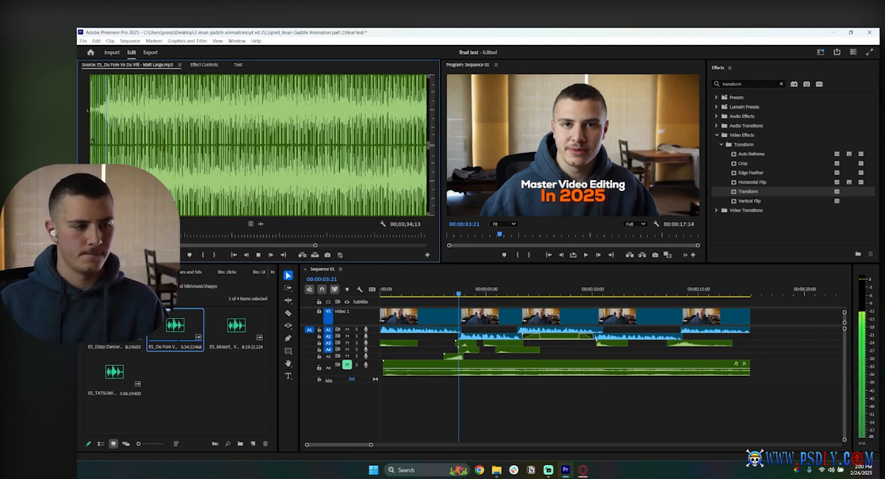
{"action": "key", "text": "space"}
{"action": "left_click_drag", "start_coordinate": [262, 224], "coordinate": [463, 394]}
{"action": "left_click_drag", "start_coordinate": [539, 389], "coordinate": [381, 386]}
{"action": "key", "text": "Home"}
{"action": "left_click_drag", "start_coordinate": [475, 384], "coordinate": [757, 385]}
{"action": "key", "text": "space"}
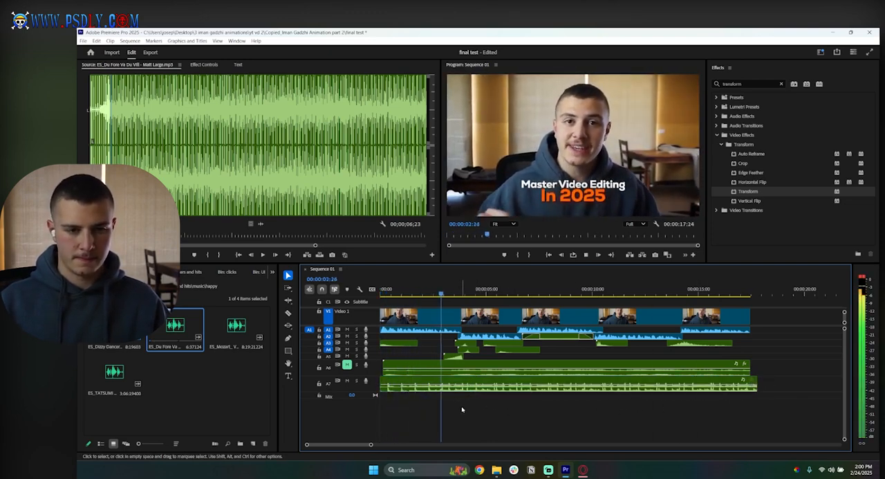
Step: Shift the Du Fore clip later to match the transition near 00:00:04:03 and extend its start back to the sequence's beginning
{"action": "scroll", "coordinate": [443, 404], "scroll_direction": "up", "scroll_amount": 5}
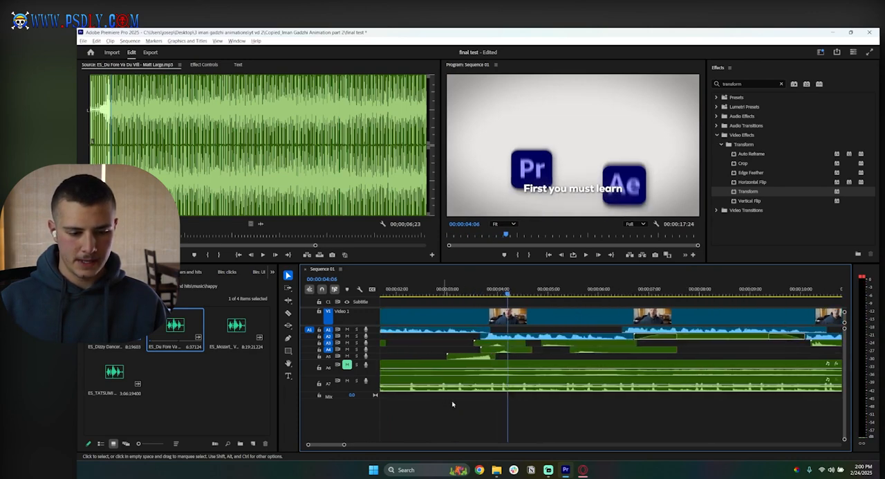
{"action": "left_click", "coordinate": [429, 291]}
{"action": "key", "text": "space"}
{"action": "key", "text": "space"}
{"action": "key", "text": "space"}
{"action": "key", "text": "space"}
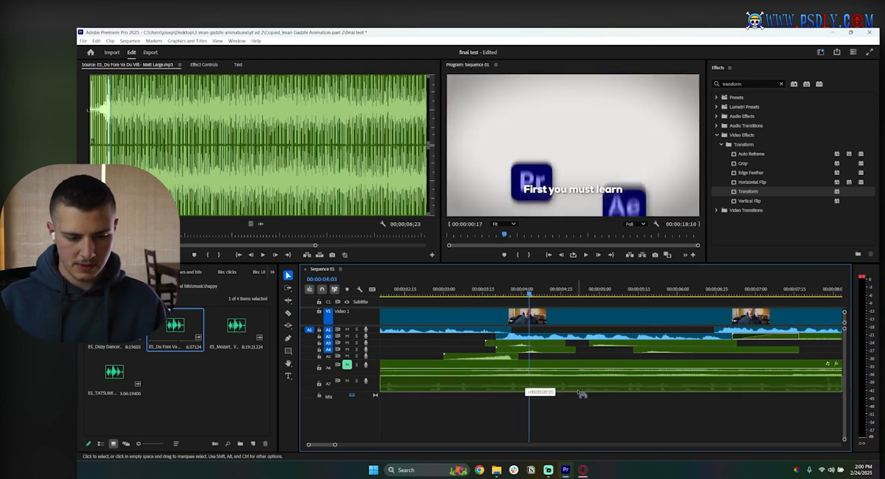
{"action": "scroll", "coordinate": [562, 413], "scroll_direction": "down", "scroll_amount": 3}
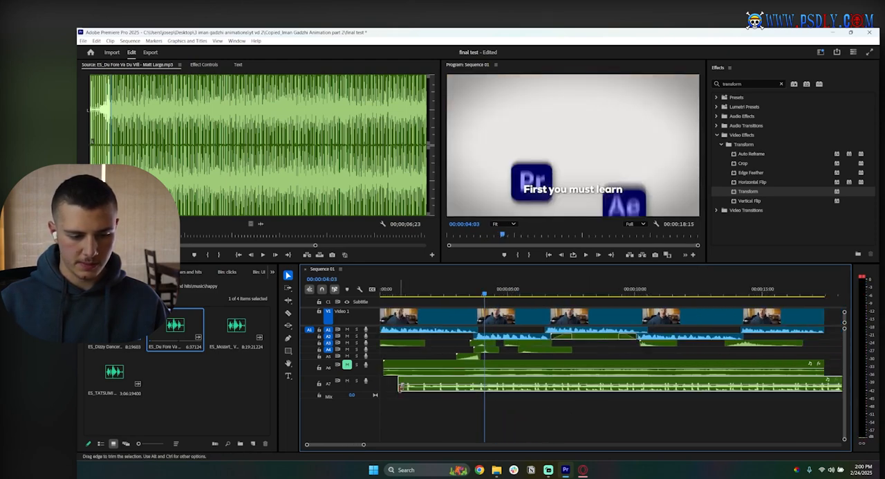
{"action": "left_click_drag", "start_coordinate": [407, 387], "coordinate": [389, 387]}
{"action": "left_click", "coordinate": [409, 292]}
{"action": "key", "text": "space"}
{"action": "left_click", "coordinate": [467, 420]}
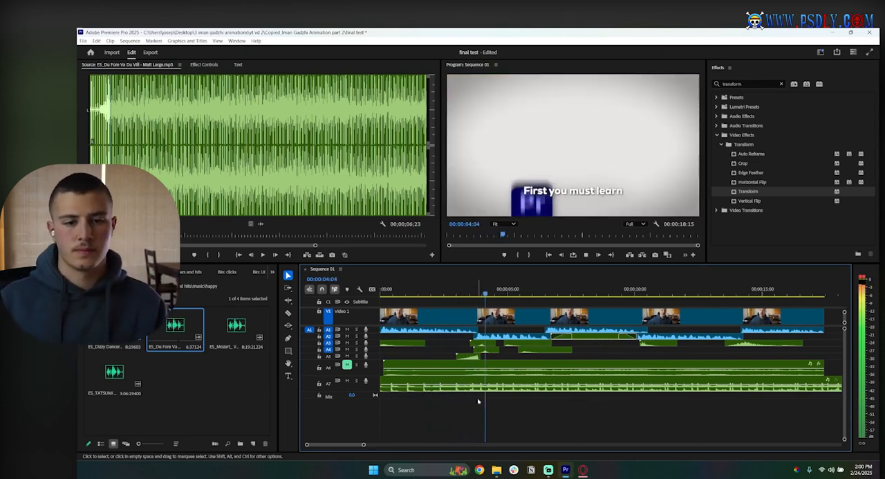
Step: Check the Du Fore clip in playback with its gain lowered by 20 dB and delete it from track A7
{"action": "left_click", "coordinate": [526, 387]}
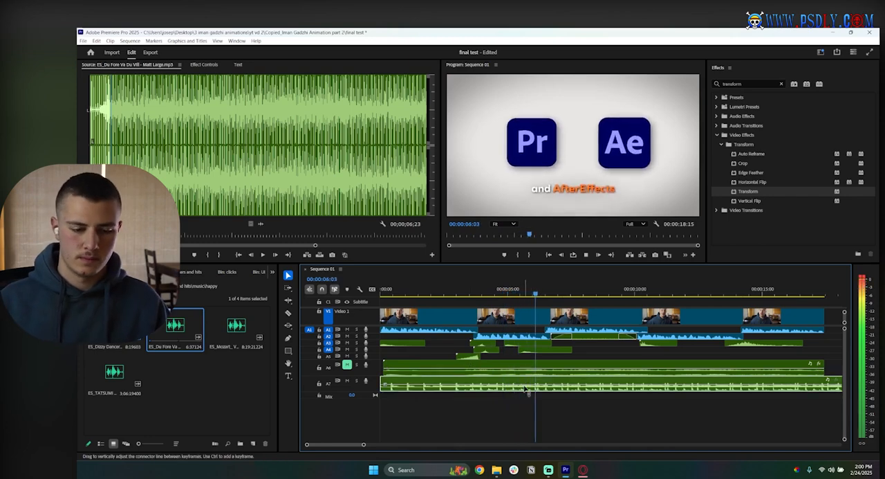
{"action": "type", "text": "g-2"}
{"action": "key", "text": "Return"}
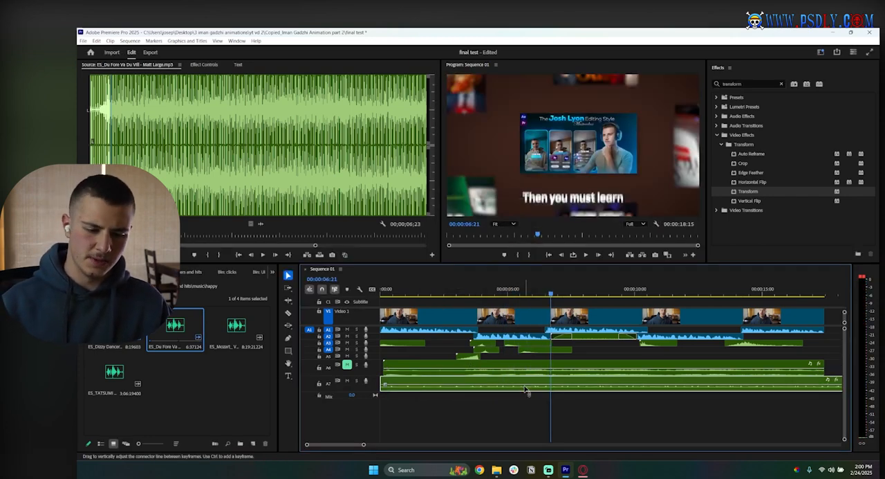
{"action": "key", "text": "space"}
{"action": "left_click", "coordinate": [526, 434]}
{"action": "key", "text": "minus"}
{"action": "left_click", "coordinate": [525, 387]}
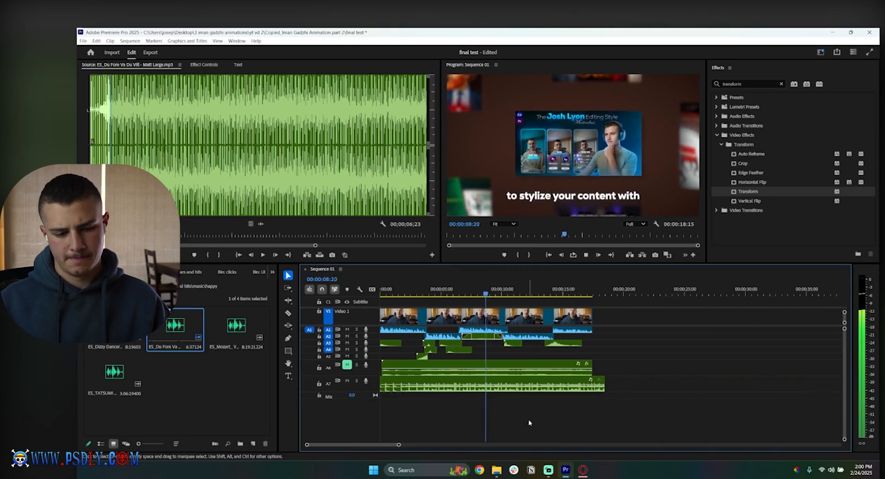
{"action": "key", "text": "g"}
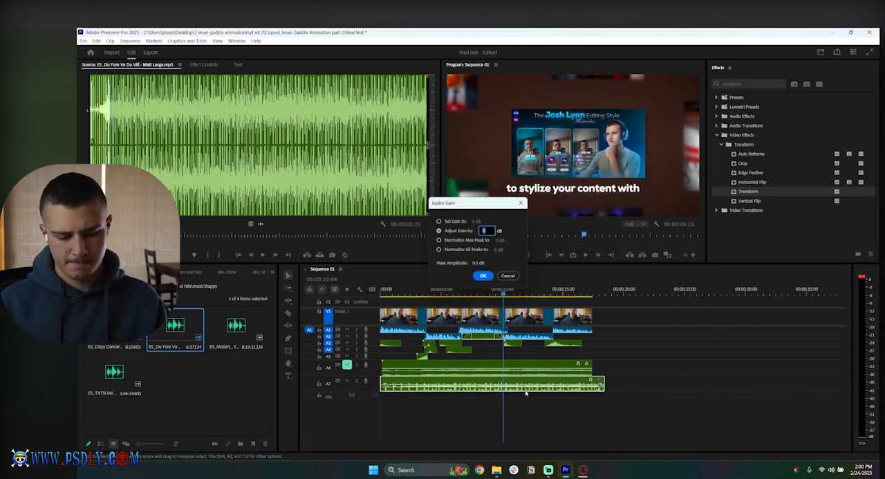
{"action": "key", "text": "Return"}
{"action": "key", "text": "space"}
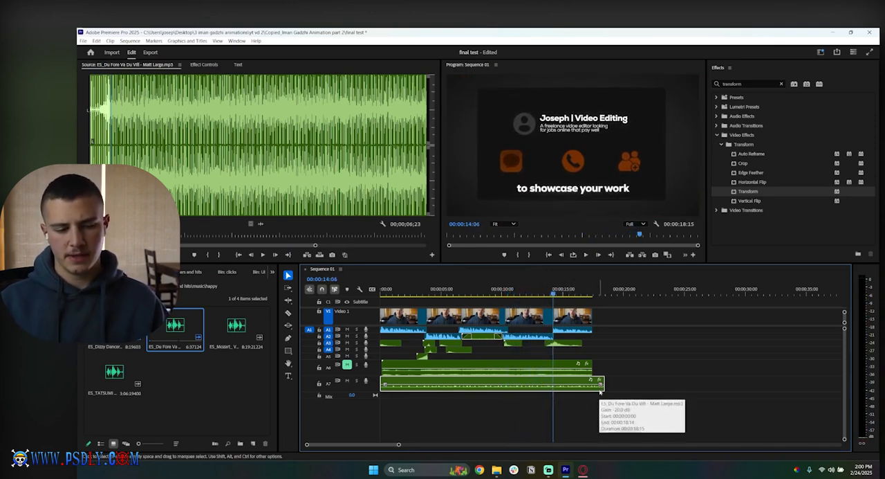
{"action": "key", "text": "Delete"}
Step: Open the modern music bin, audition ES_DOX, and return the sequence playhead to near the start
{"action": "left_click", "coordinate": [89, 286]}
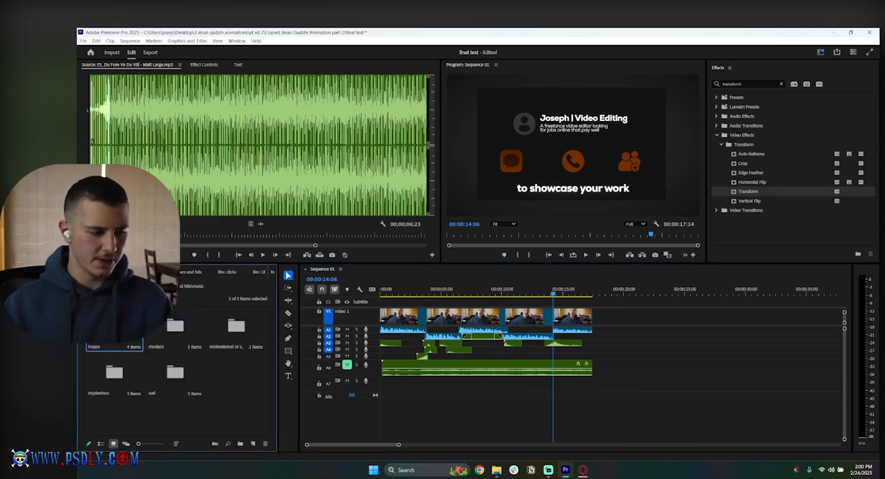
{"action": "double_click", "coordinate": [169, 331]}
{"action": "double_click", "coordinate": [117, 329]}
{"action": "key", "text": "space"}
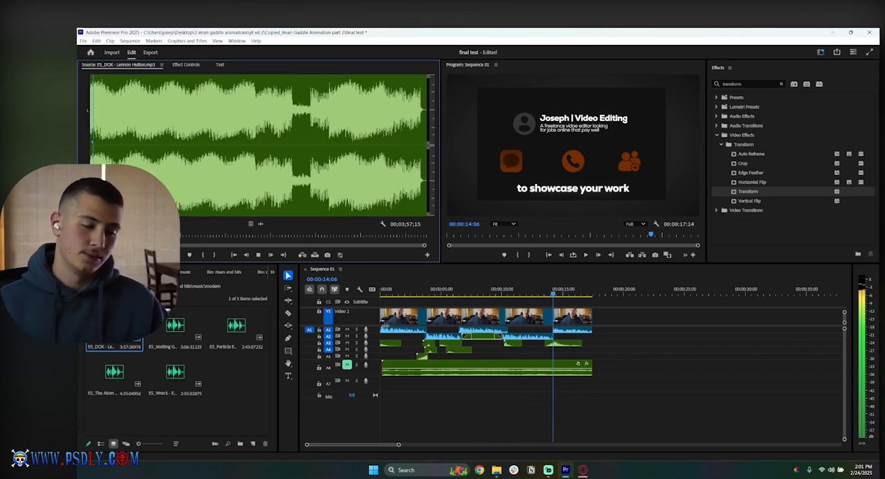
{"action": "left_click", "coordinate": [384, 291]}
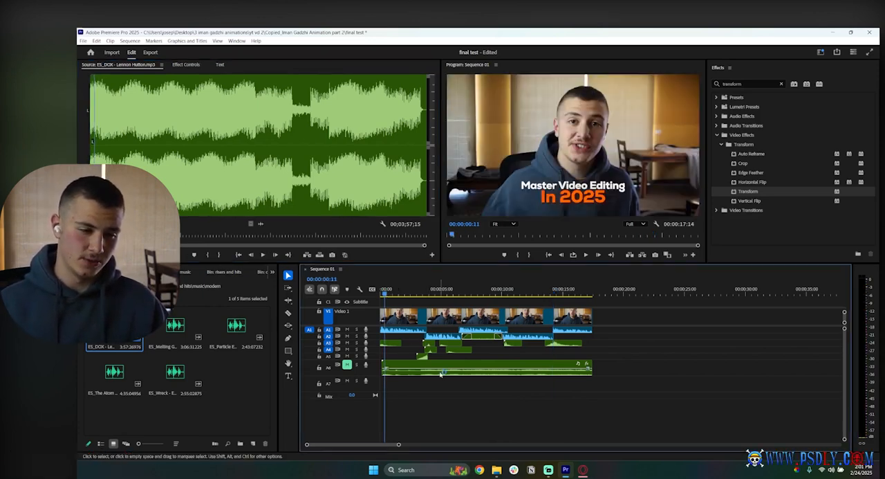
Step: Audition ES_Melting Glass, mark its opening excerpt, place it on track A7, and extend it to the video's end
{"action": "double_click", "coordinate": [175, 325]}
{"action": "key", "text": "space"}
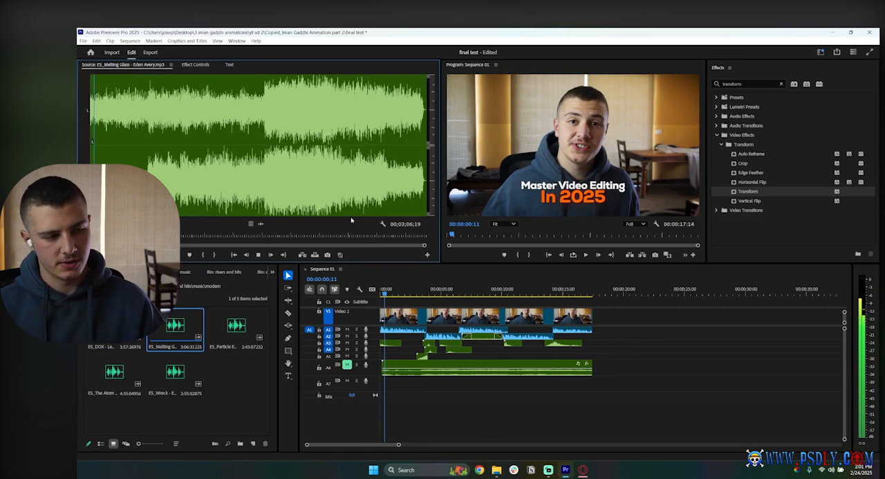
{"action": "key", "text": "o"}
{"action": "key", "text": "space"}
{"action": "left_click_drag", "start_coordinate": [347, 337], "coordinate": [591, 391]}
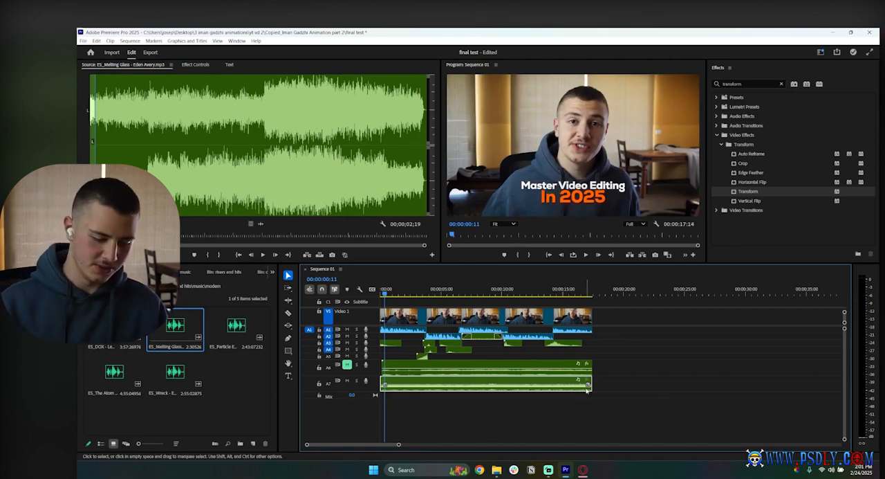
Step: Adjust the Melting Glass clip's gain by -20 dB and play the sequence to check the level
{"action": "type", "text": "g-20"}
{"action": "key", "text": "Return"}
{"action": "key", "text": "space"}
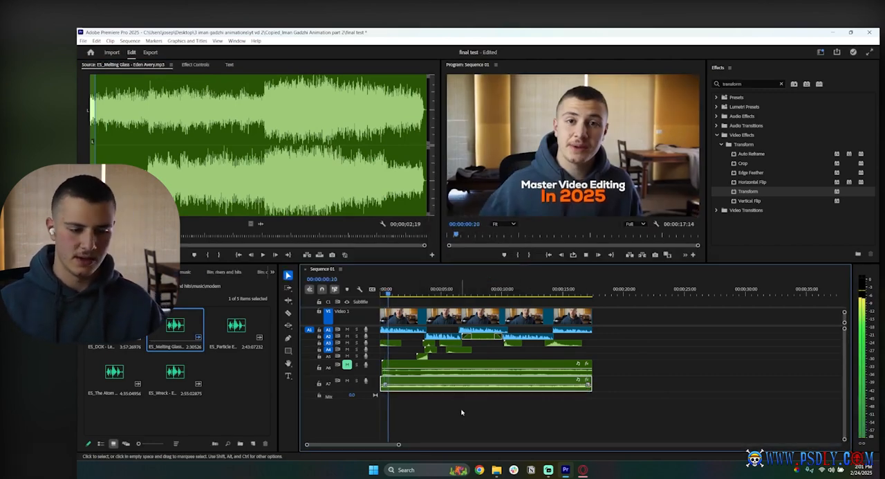
Step: Mute track A7 and audition ES_Particle Emission, sampling several points from its opening through its middle
{"action": "left_click", "coordinate": [466, 412]}
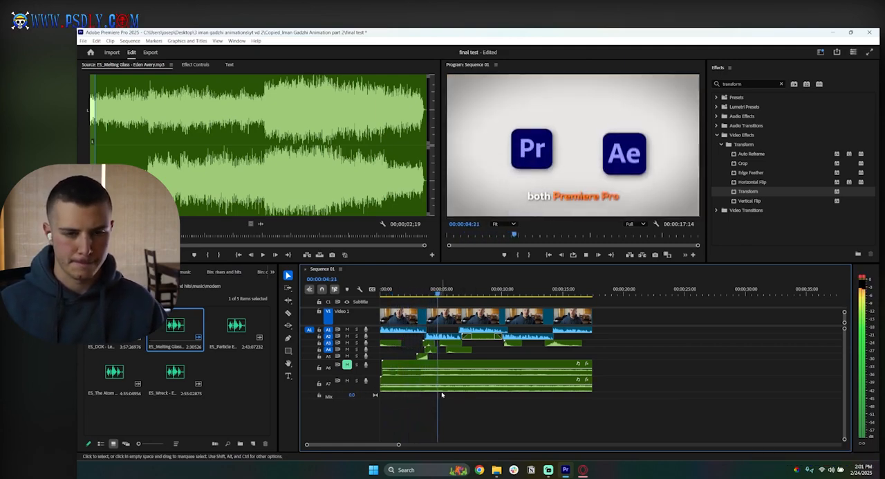
{"action": "double_click", "coordinate": [236, 327]}
{"action": "key", "text": "space"}
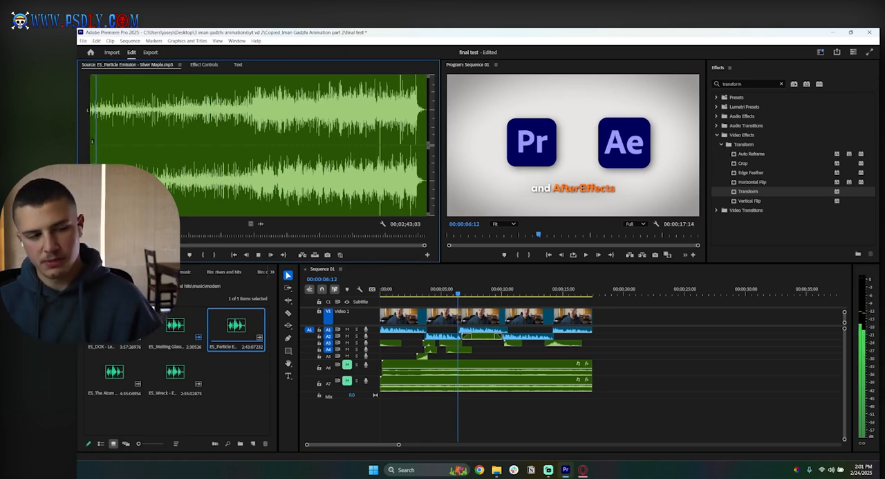
{"action": "left_click", "coordinate": [180, 236]}
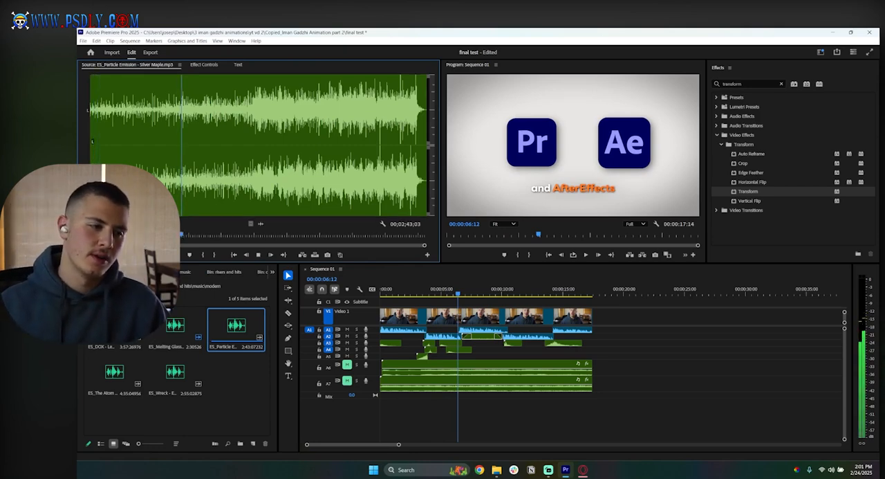
{"action": "left_click_drag", "start_coordinate": [187, 234], "coordinate": [227, 236]}
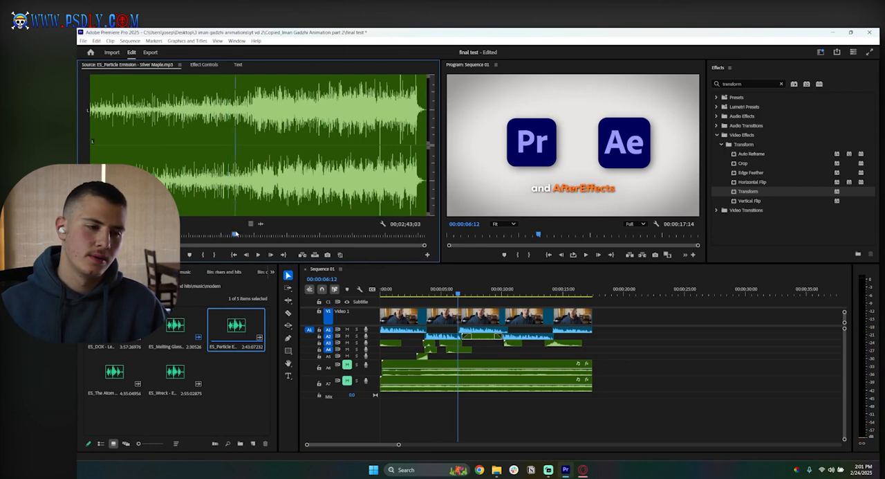
{"action": "key", "text": "space"}
{"action": "left_click_drag", "start_coordinate": [264, 234], "coordinate": [200, 236]}
{"action": "key", "text": "space"}
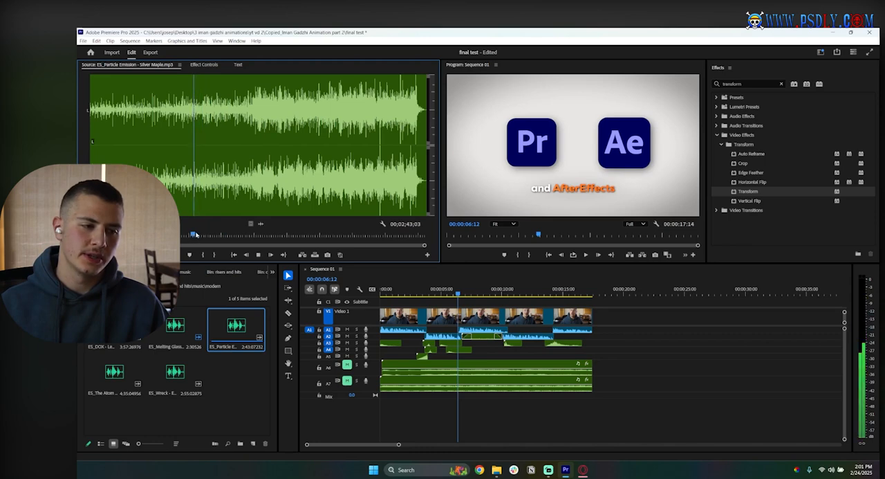
{"action": "left_click", "coordinate": [198, 234]}
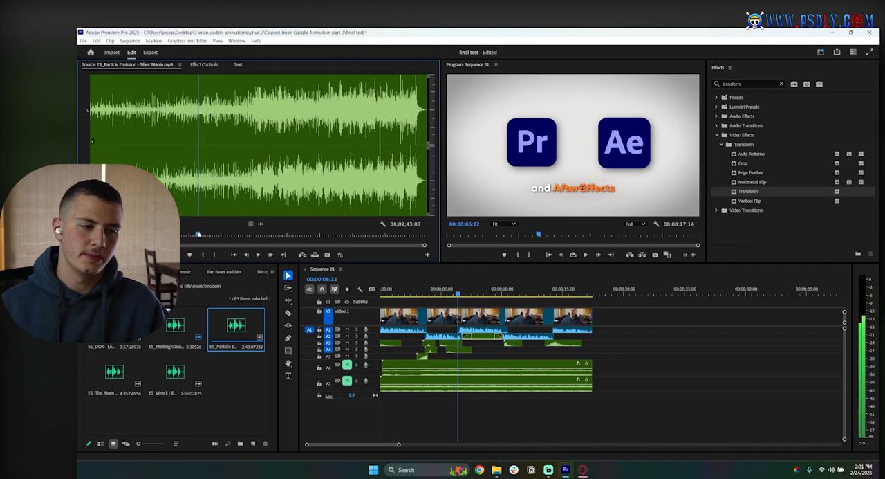
Step: Mark a short excerpt about a third into ES_Particle Emission, place it on track A8, and extend it to the video's end
{"action": "key", "text": "i"}
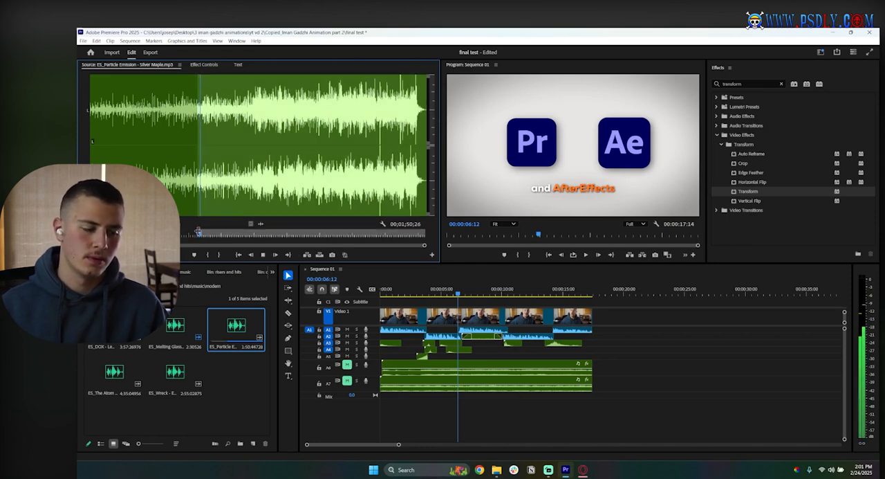
{"action": "key", "text": "o"}
{"action": "left_click_drag", "start_coordinate": [356, 356], "coordinate": [592, 400]}
Step: Play the sequence from near the start and lower the Particle Emission clip's gain to sit under the voice
{"action": "left_click", "coordinate": [387, 291]}
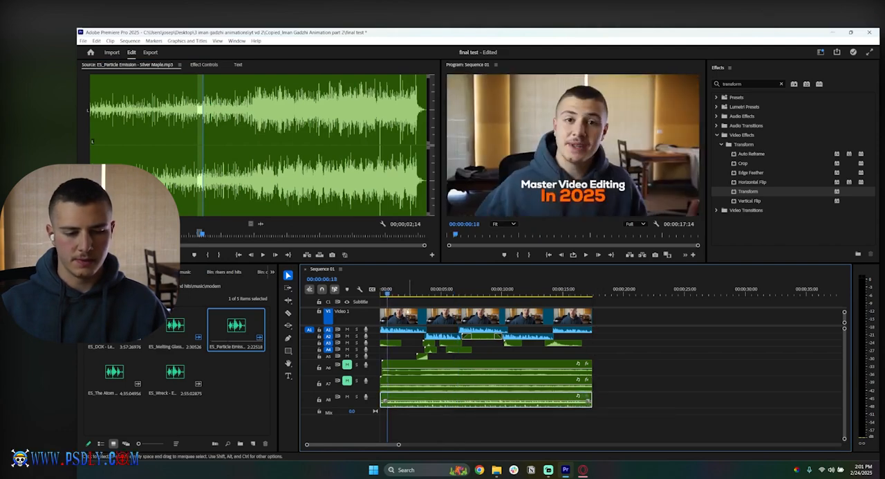
{"action": "left_click", "coordinate": [450, 428]}
{"action": "key", "text": "space"}
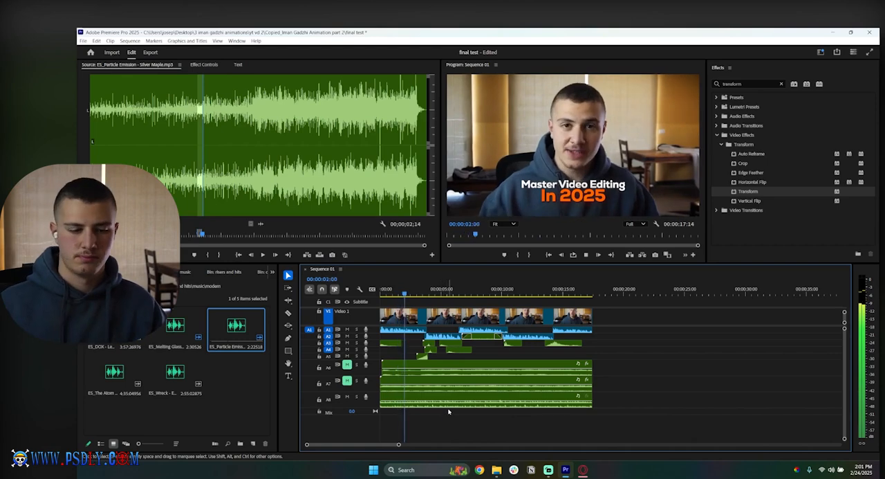
{"action": "left_click", "coordinate": [451, 404]}
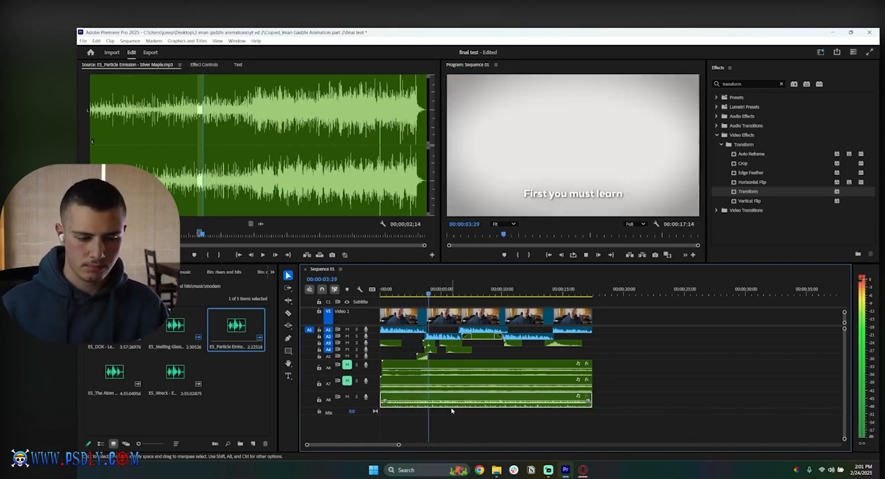
{"action": "key", "text": "g"}
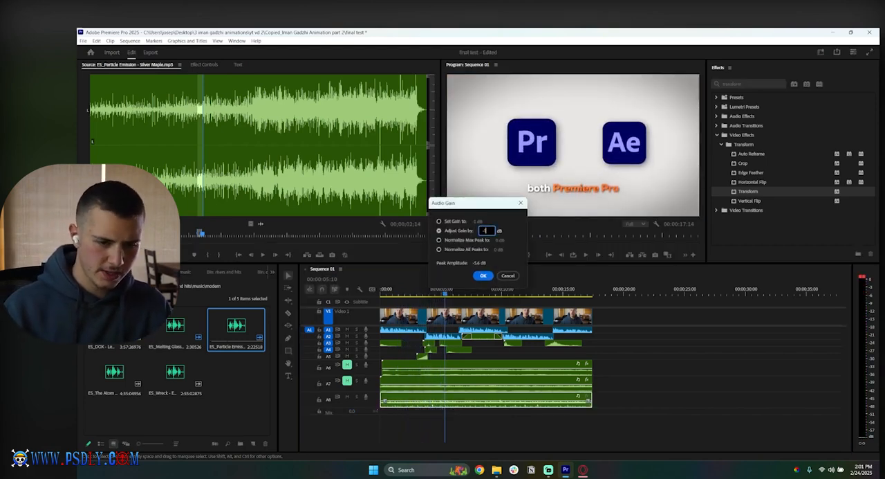
{"action": "key", "text": "Return"}
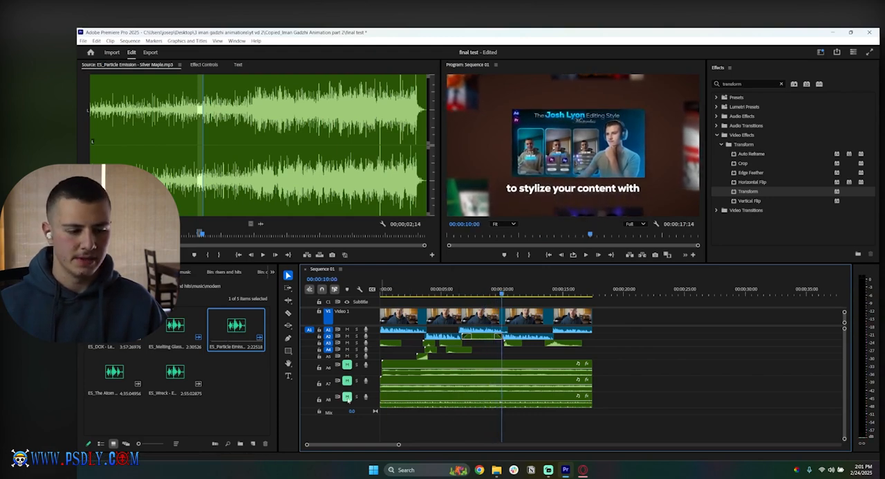
Step: Mute track A8 and audition ES_The Atom and ES_Wreck from the modern music bin
{"action": "double_click", "coordinate": [121, 368]}
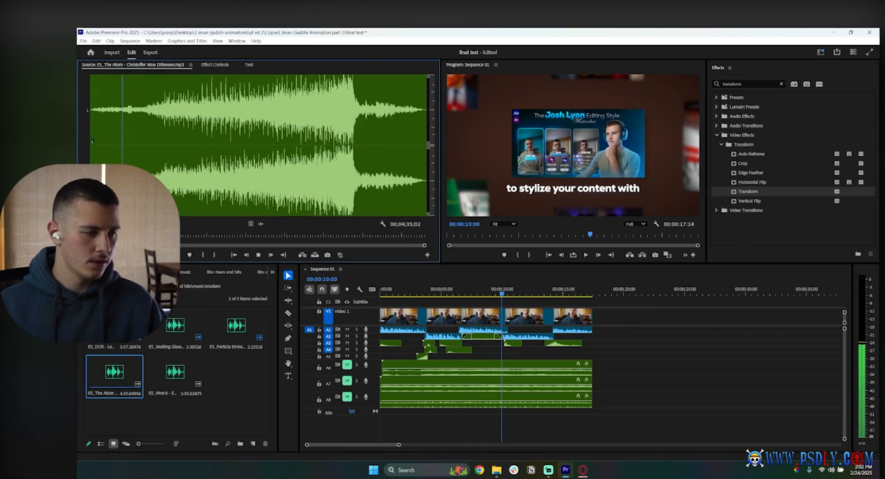
{"action": "double_click", "coordinate": [182, 374]}
{"action": "key", "text": "space"}
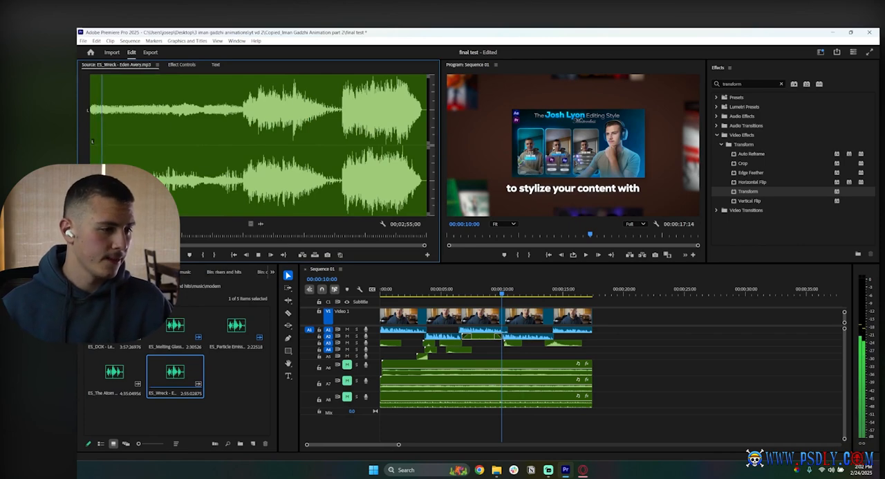
Step: Mark a short excerpt near the beginning of ES_Wreck, place it on track A9, and extend it to the video's end
{"action": "key", "text": "i"}
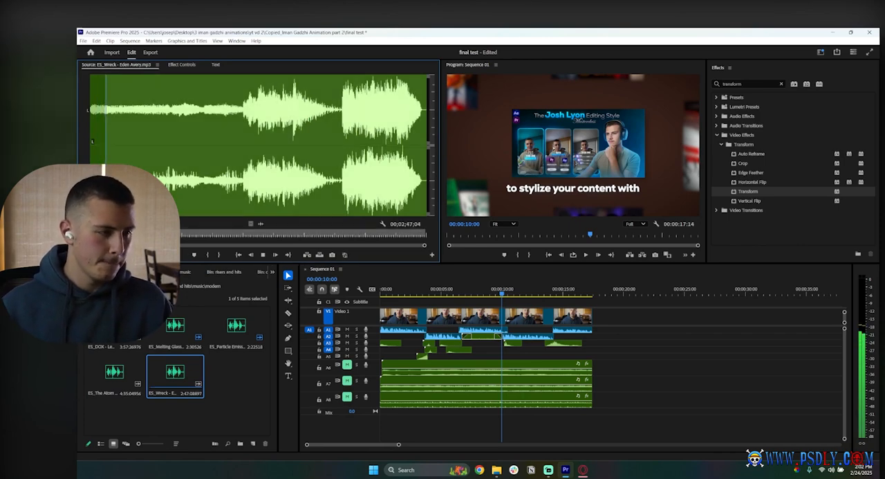
{"action": "key", "text": "o"}
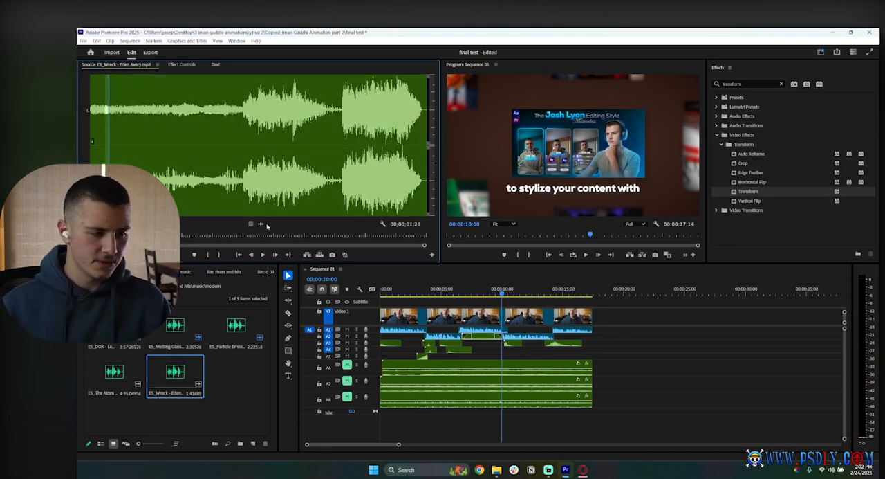
{"action": "left_click_drag", "start_coordinate": [310, 294], "coordinate": [247, 415]}
{"action": "left_click_drag", "start_coordinate": [438, 415], "coordinate": [592, 413]}
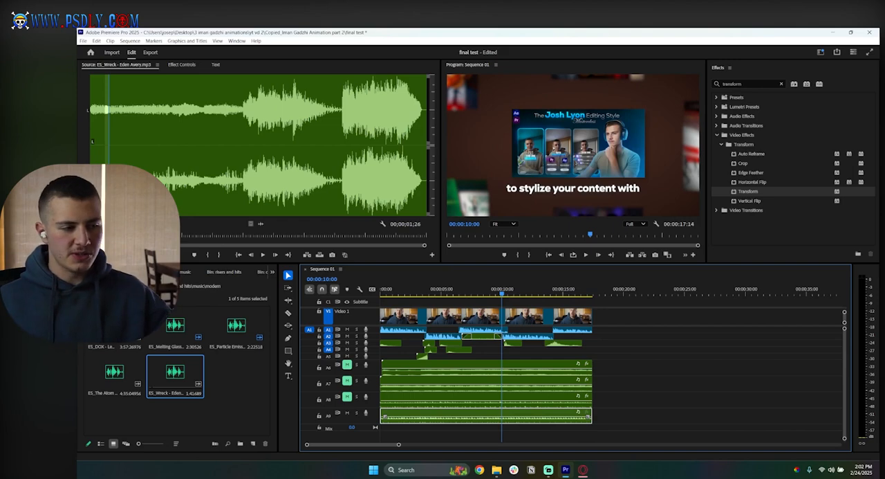
Step: Play the sequence from its very beginning to check the Wreck clip under the voice, and mute track A9
{"action": "left_click", "coordinate": [426, 291]}
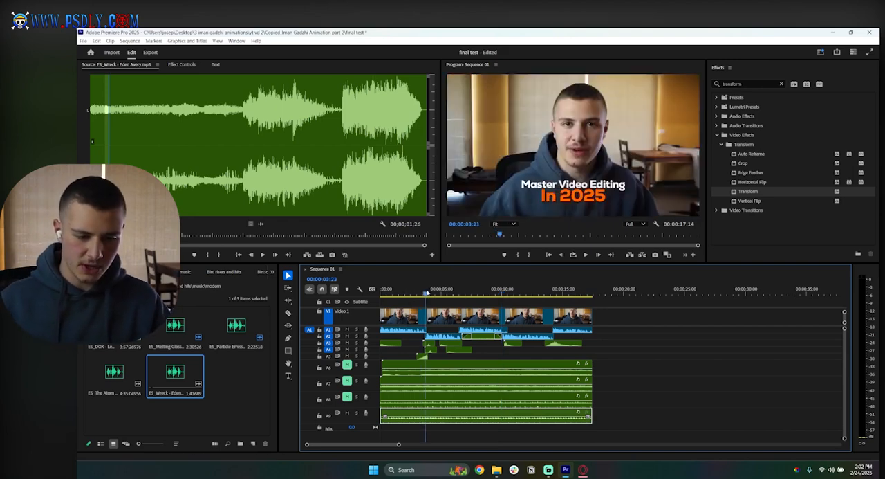
{"action": "left_click", "coordinate": [424, 293]}
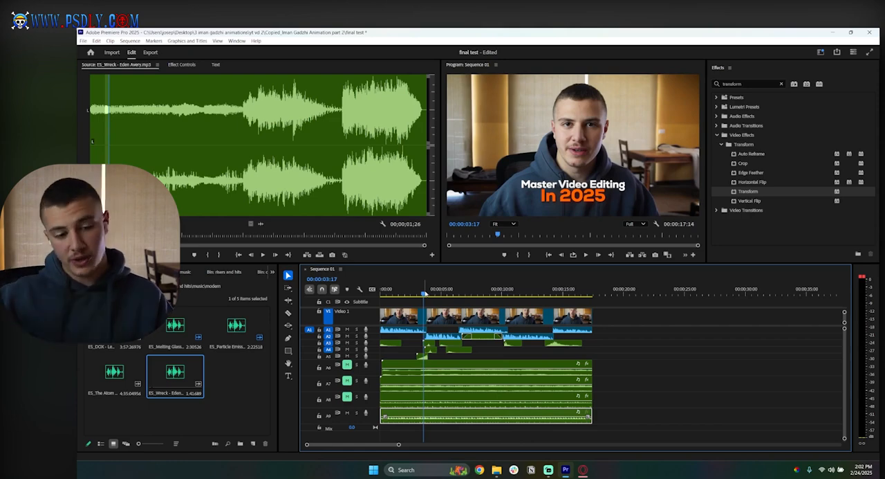
{"action": "left_click_drag", "start_coordinate": [423, 294], "coordinate": [370, 291]}
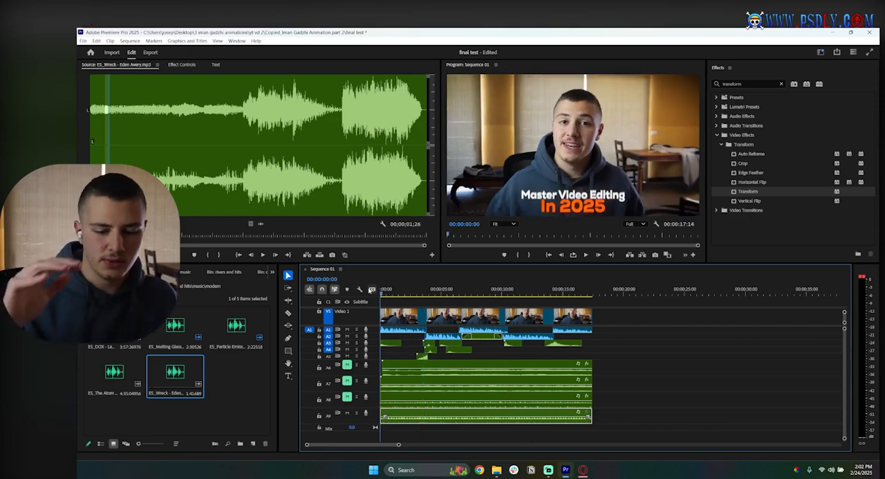
{"action": "left_click", "coordinate": [669, 382]}
{"action": "key", "text": "space"}
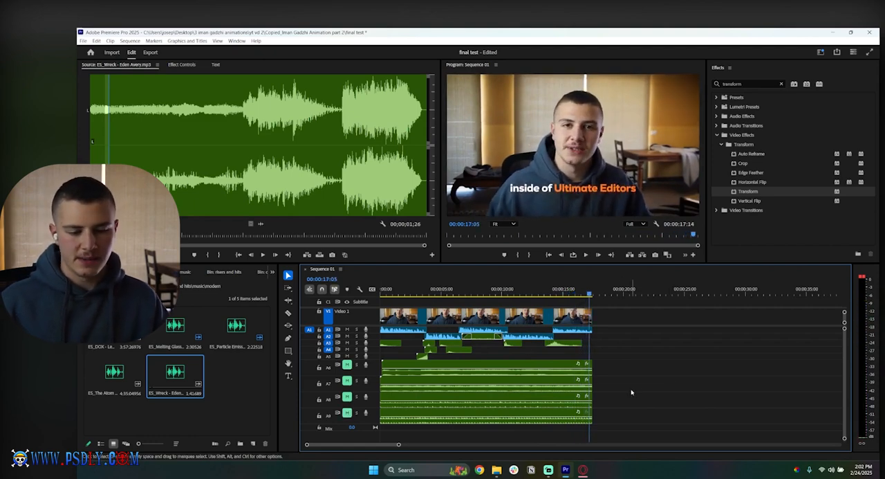
Step: Open the motivational or suspenseful music bin and audition ES_Moorlands and ES_Undead Digital Minds
{"action": "left_click", "coordinate": [88, 286]}
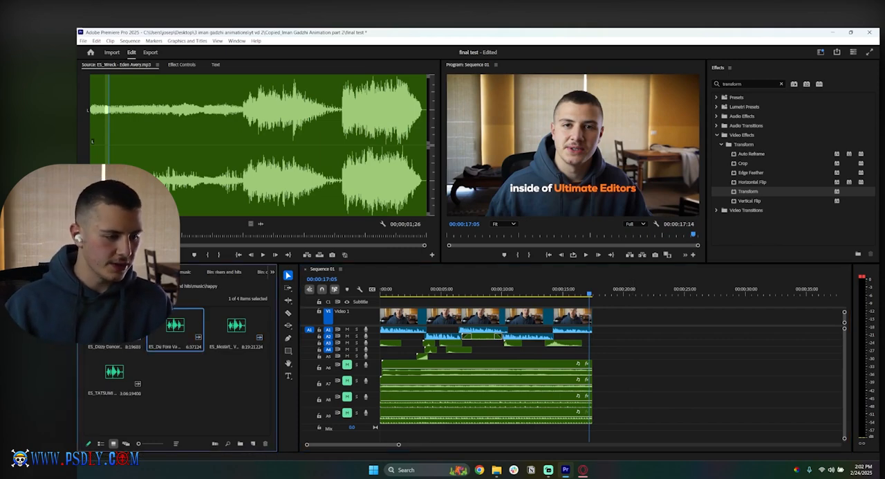
{"action": "double_click", "coordinate": [224, 315]}
{"action": "left_click", "coordinate": [130, 330]}
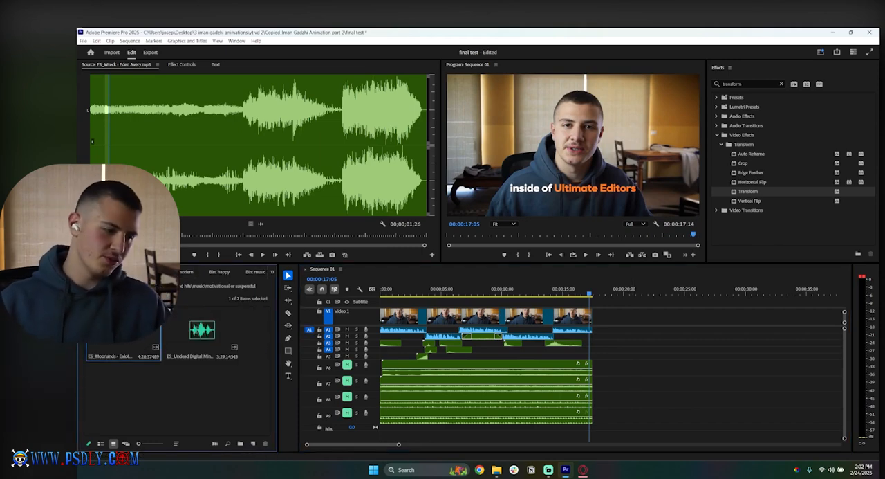
{"action": "double_click", "coordinate": [130, 330]}
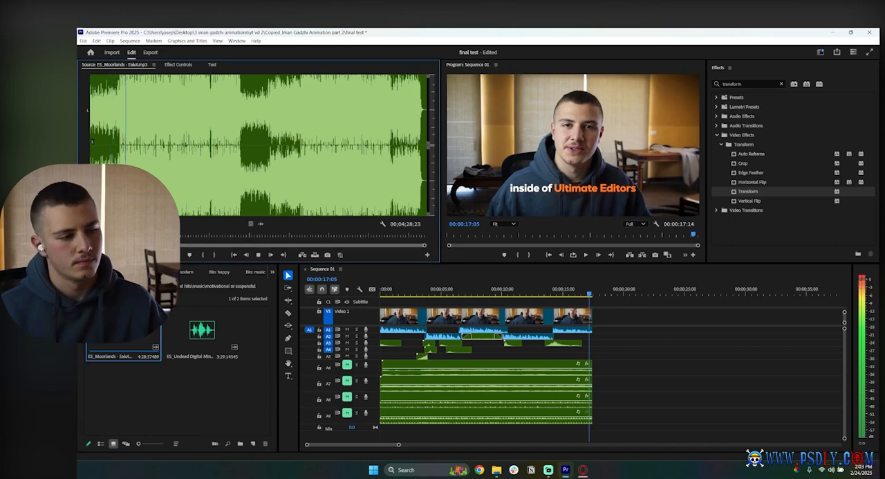
{"action": "double_click", "coordinate": [224, 335]}
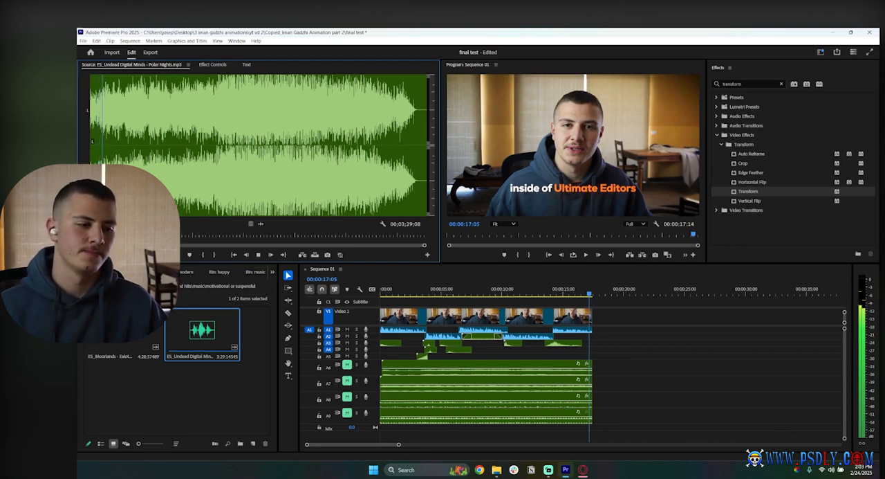
Step: Open the mysterious music bin and audition ES_Between Moments, ES_Temple of Ronha, and ES_The Flux Beneath It All
{"action": "left_click", "coordinate": [186, 272]}
{"action": "scroll", "coordinate": [219, 271], "scroll_direction": "up", "scroll_amount": 2}
{"action": "scroll", "coordinate": [219, 272], "scroll_direction": "down", "scroll_amount": 4}
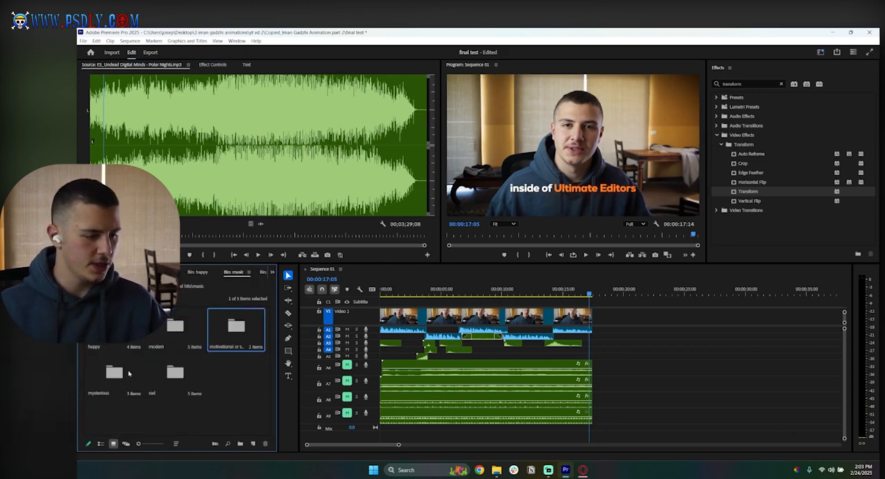
{"action": "double_click", "coordinate": [128, 373]}
{"action": "double_click", "coordinate": [114, 325]}
{"action": "key", "text": "space"}
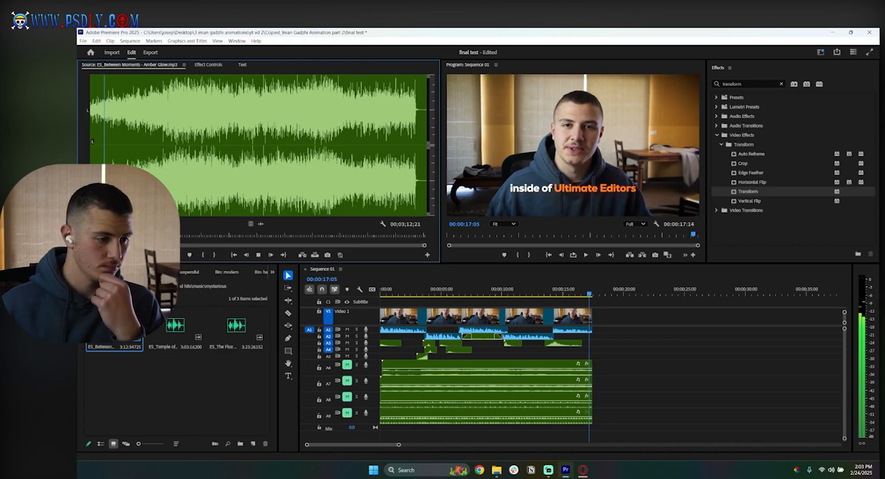
{"action": "double_click", "coordinate": [166, 328]}
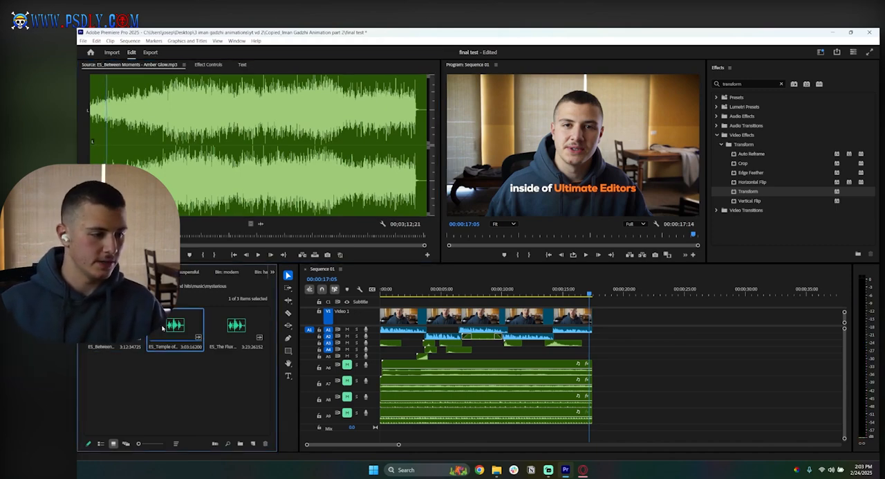
{"action": "double_click", "coordinate": [233, 326]}
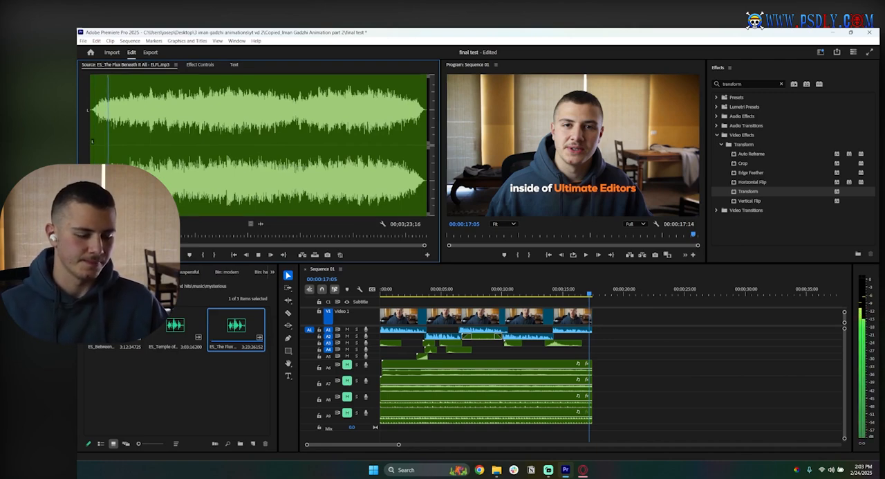
Step: Open the sad music bin and audition ES_Awakening, ES_Circumstances, and ES_Dreams of Valencia
{"action": "left_click", "coordinate": [161, 306]}
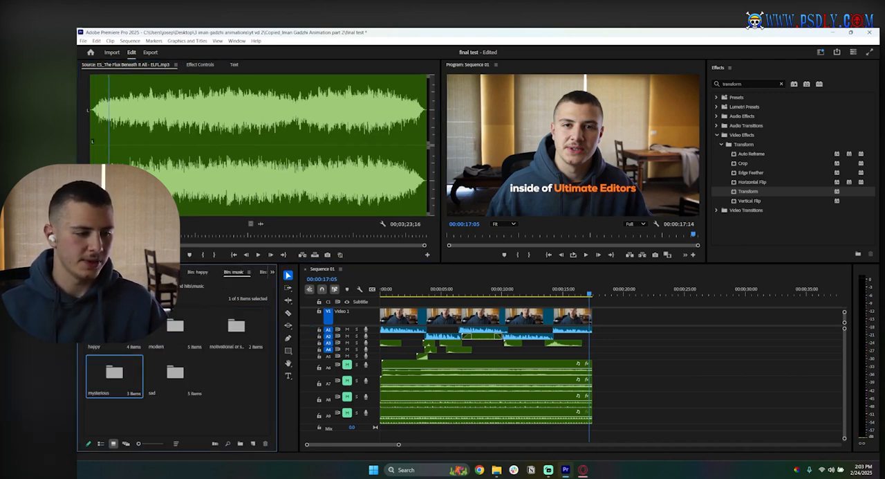
{"action": "left_click", "coordinate": [181, 377]}
{"action": "double_click", "coordinate": [154, 365]}
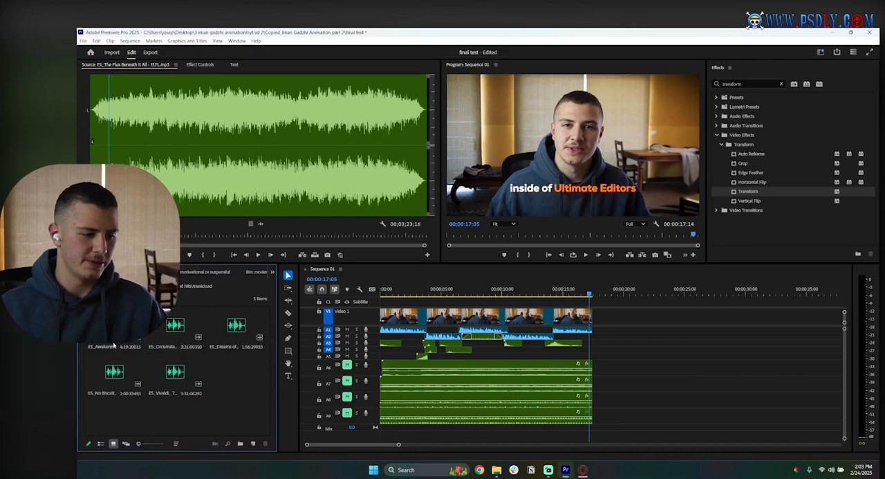
{"action": "double_click", "coordinate": [123, 334]}
{"action": "key", "text": "space"}
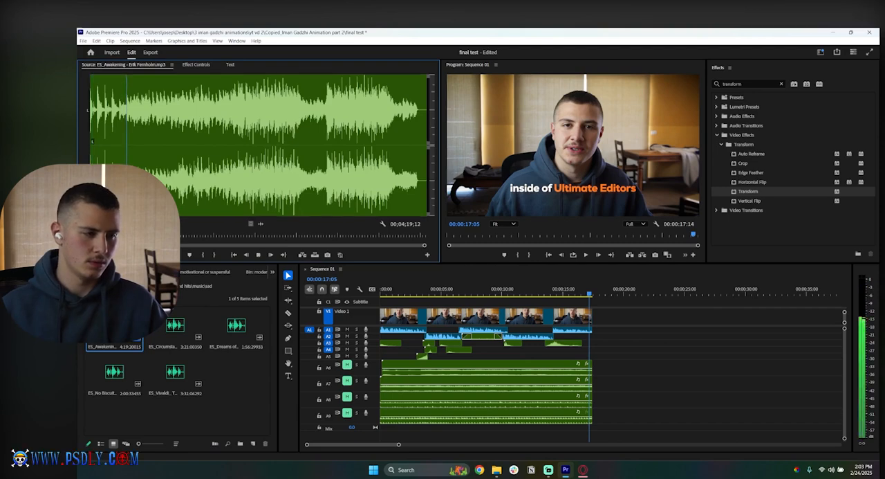
{"action": "double_click", "coordinate": [175, 326]}
{"action": "key", "text": "space"}
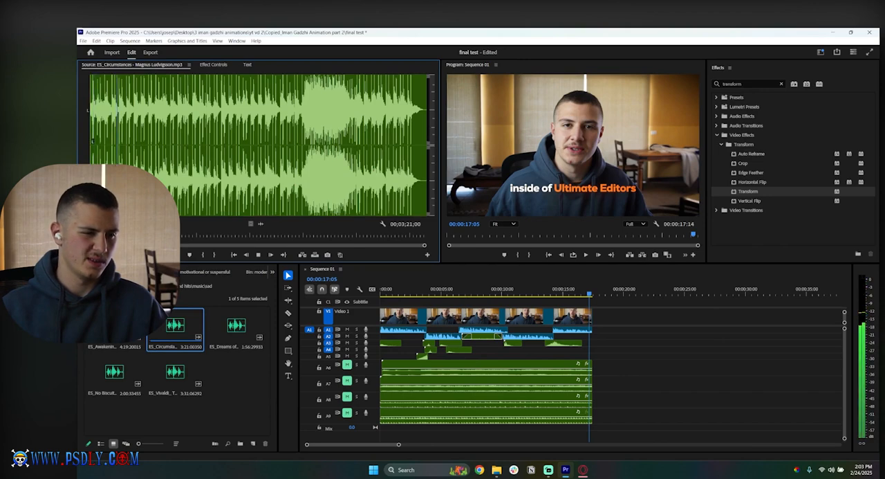
{"action": "double_click", "coordinate": [236, 325]}
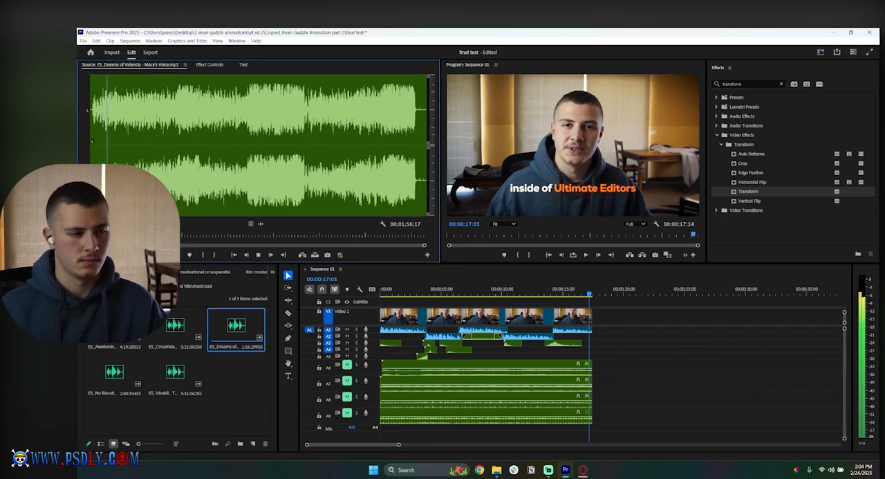
{"action": "key", "text": "space"}
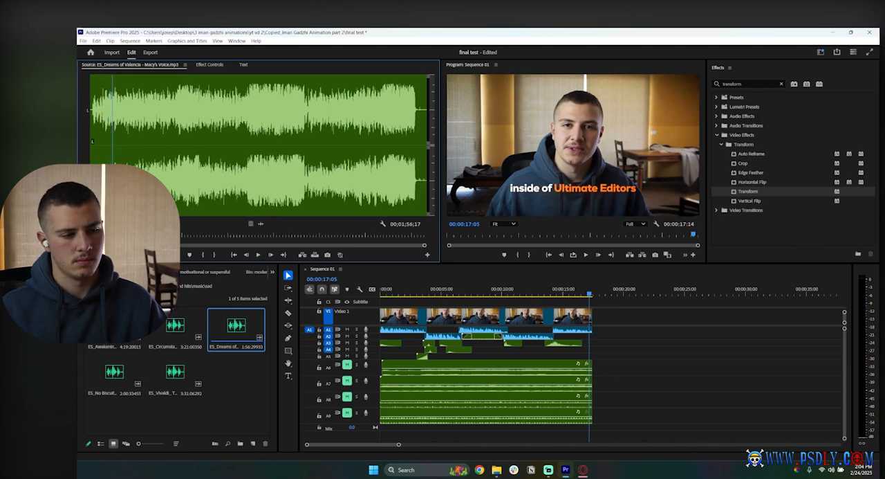
Step: Audition ES_No Biscuits for a Bad Dog and the ES_Vivaldi Four Seasons "Winter" track in the sad music bin
{"action": "double_click", "coordinate": [117, 372]}
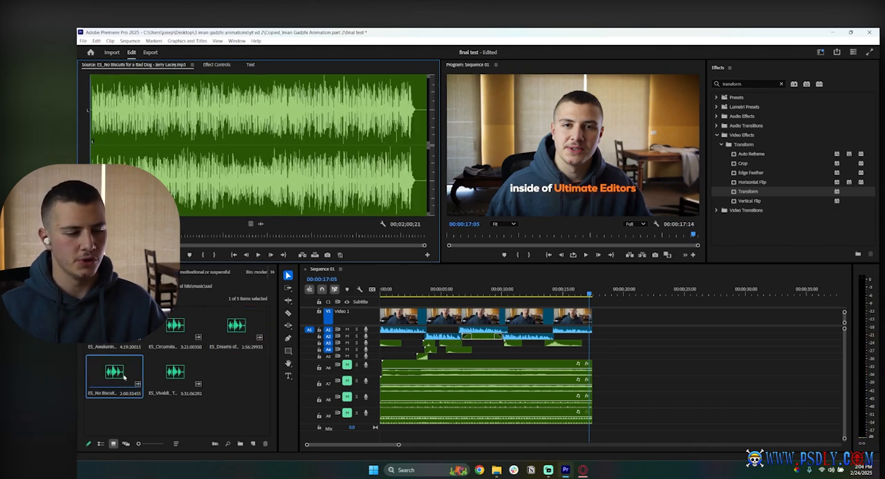
{"action": "key", "text": "space"}
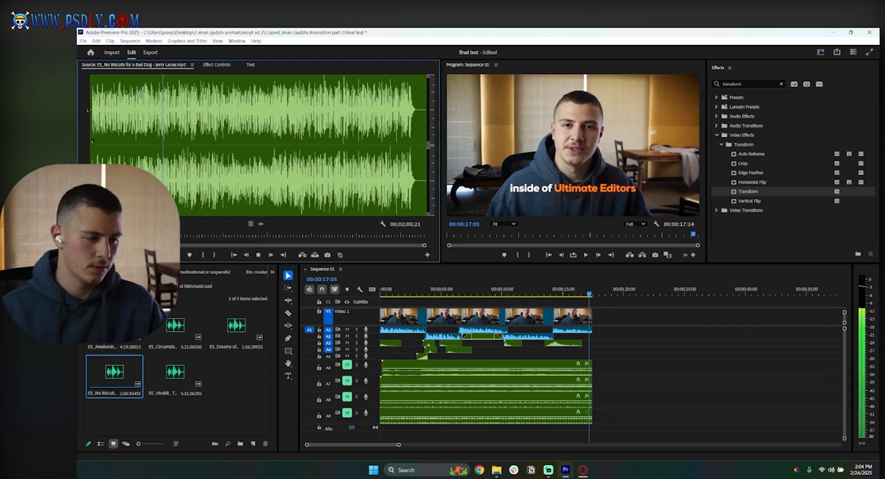
{"action": "double_click", "coordinate": [166, 381]}
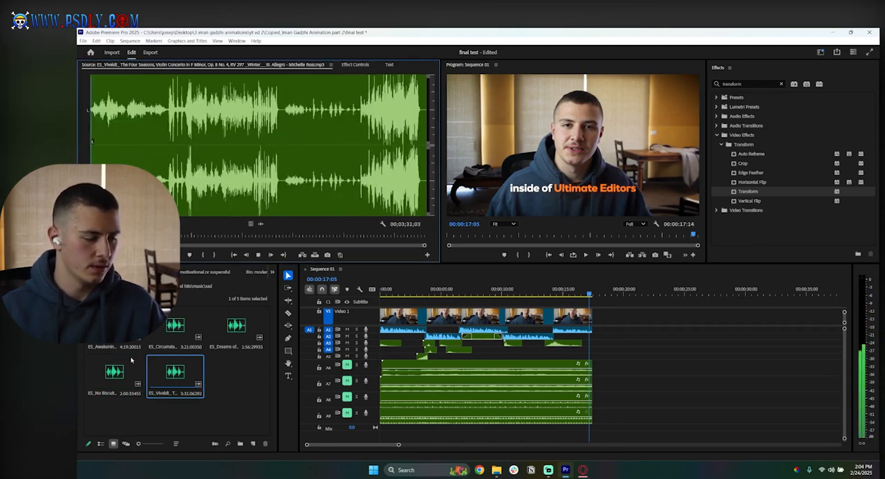
{"action": "left_click", "coordinate": [141, 367]}
Step: Unmute track A6 and play the sequence from its start to judge that music under the voice
{"action": "left_click", "coordinate": [645, 372]}
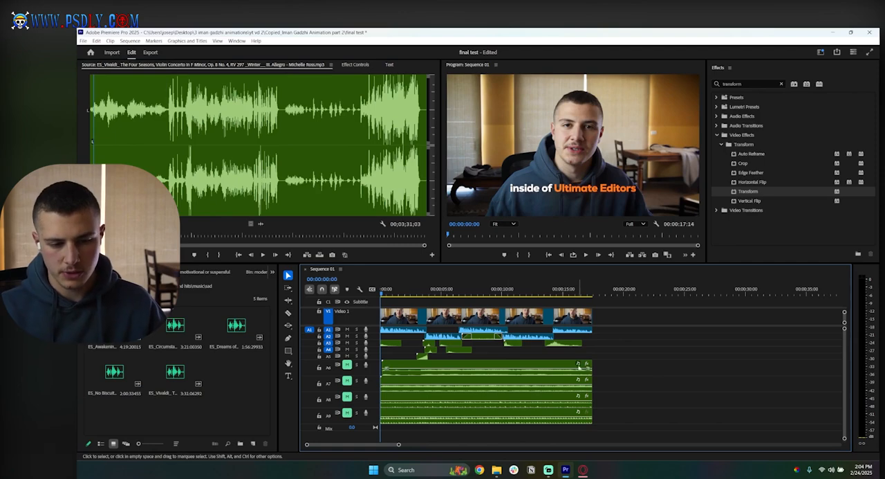
{"action": "key", "text": "Home"}
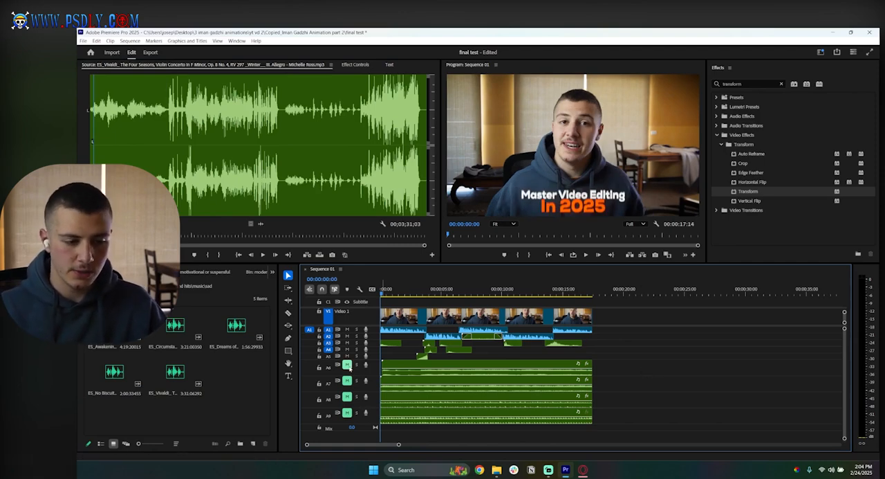
{"action": "left_click", "coordinate": [346, 364]}
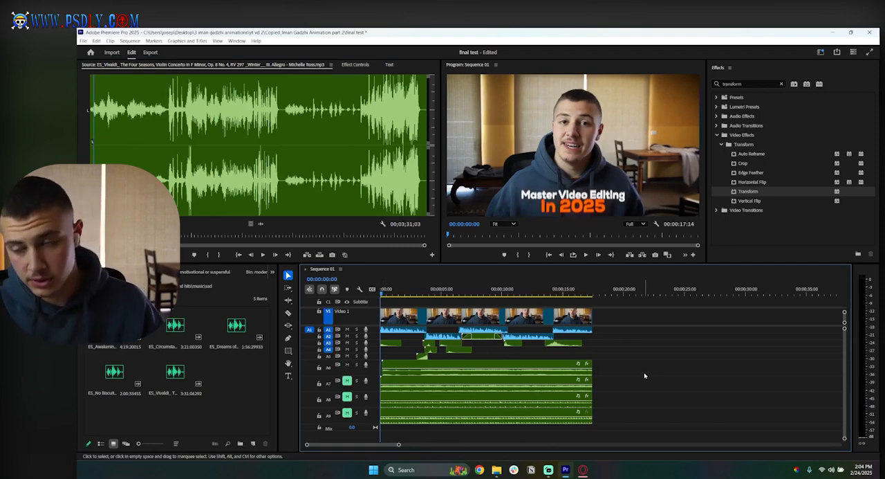
{"action": "key", "text": "space"}
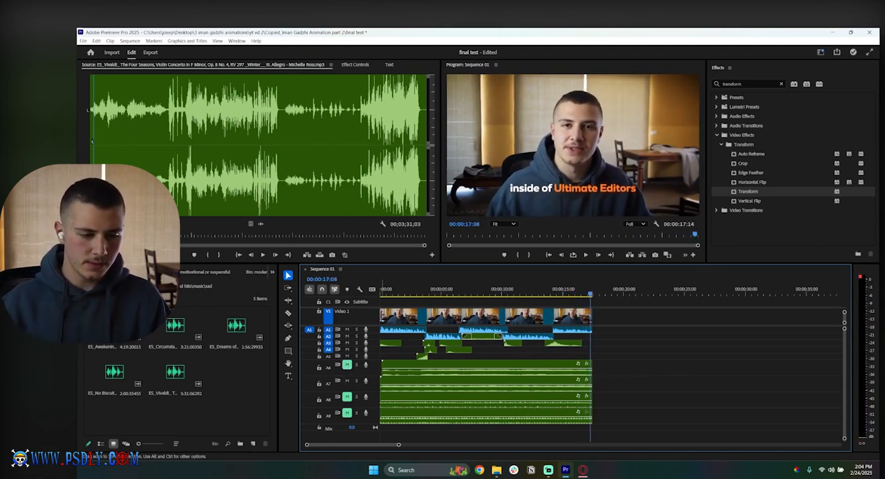
Step: Play the opening with only the A7 music audible, and delete the music clip on A7
{"action": "key", "text": "space"}
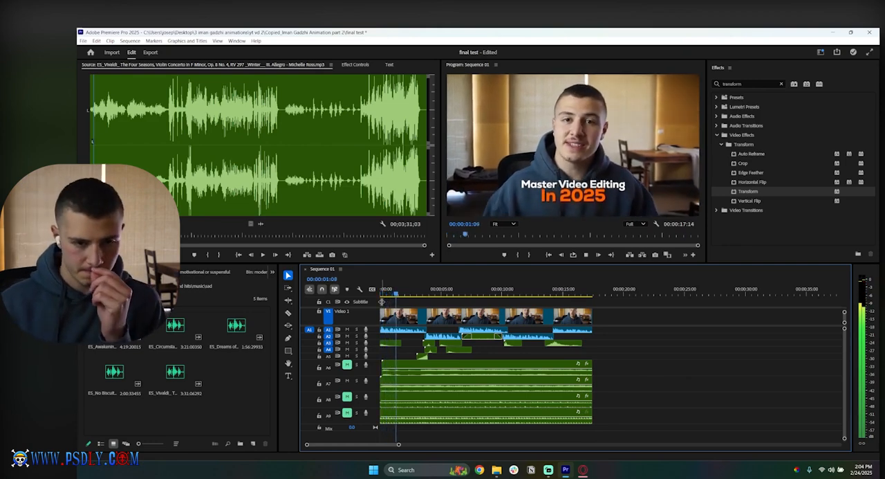
{"action": "left_click", "coordinate": [408, 385]}
{"action": "key", "text": "Delete"}
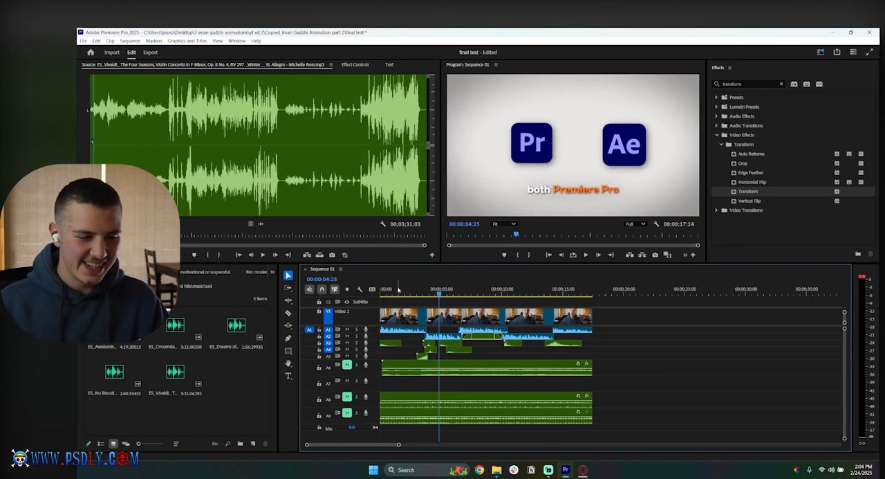
Step: Play the sequence from its start with the A8 music unmuted under the voice, and mute A8 again
{"action": "left_click_drag", "start_coordinate": [398, 290], "coordinate": [379, 291]}
{"action": "left_click", "coordinate": [347, 396]}
{"action": "key", "text": "space"}
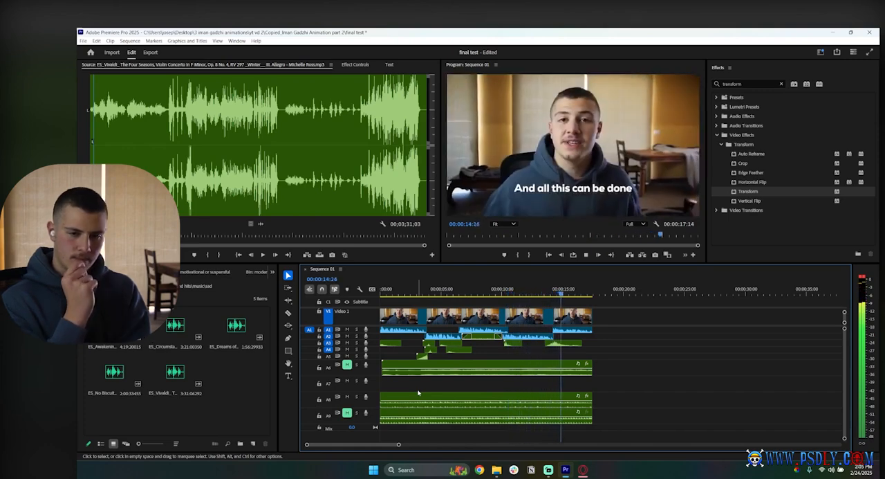
{"action": "left_click", "coordinate": [347, 397]}
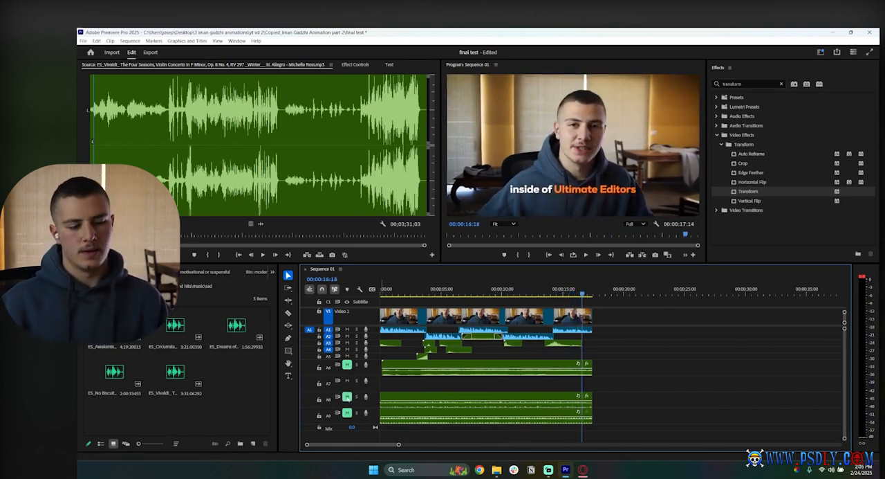
Step: Play the sequence from its start with the A9 music, and delete the ES_Wreck clip from A9
{"action": "left_click", "coordinate": [386, 292]}
{"action": "key", "text": "space"}
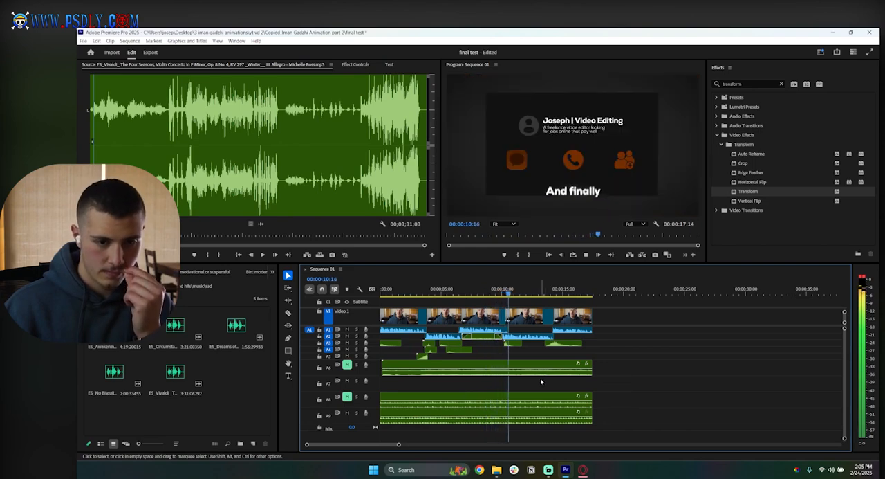
{"action": "key", "text": "space"}
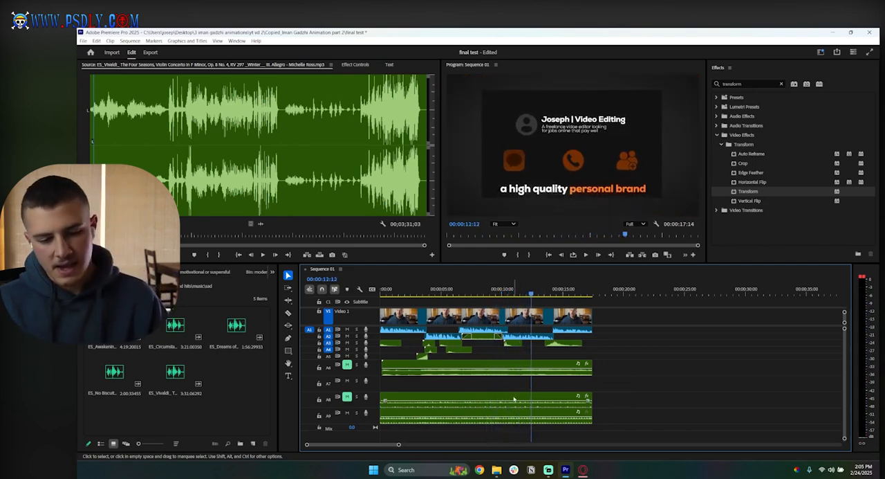
{"action": "left_click", "coordinate": [416, 420]}
{"action": "key", "text": "Delete"}
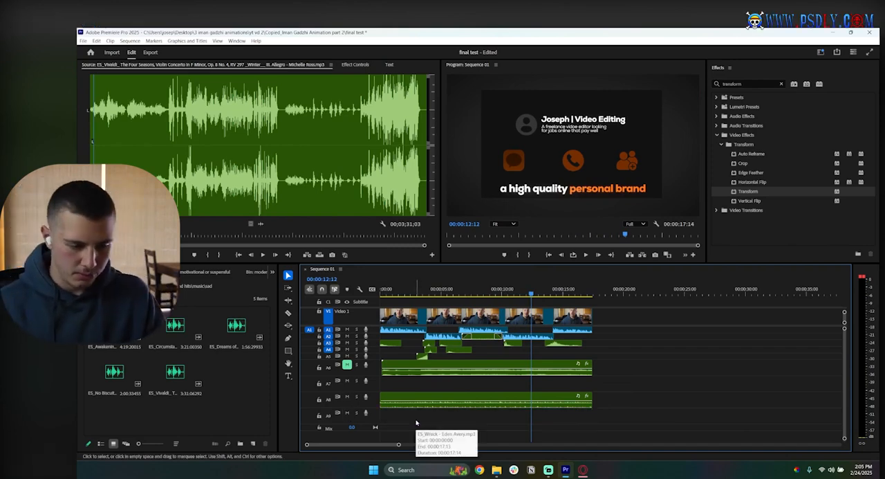
Step: Move the A8 music clip up to A7 and play the sequence from its start with A6 muted
{"action": "left_click_drag", "start_coordinate": [394, 395], "coordinate": [392, 391]}
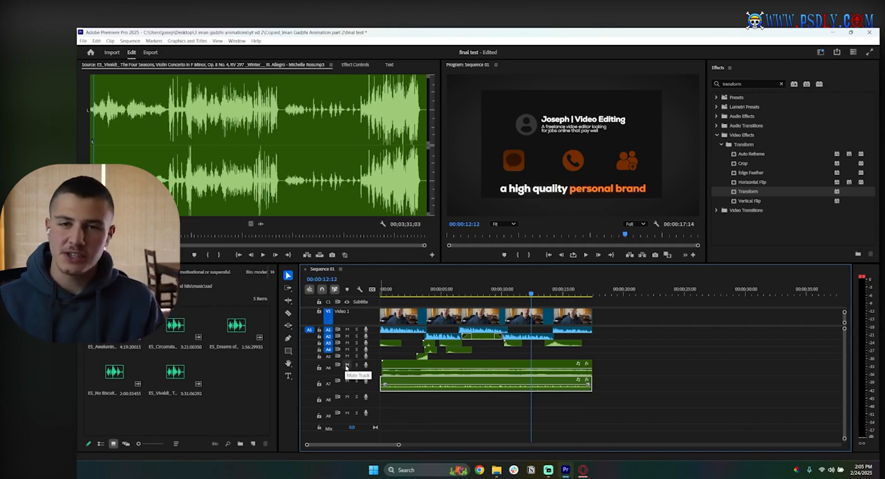
{"action": "key", "text": "Home"}
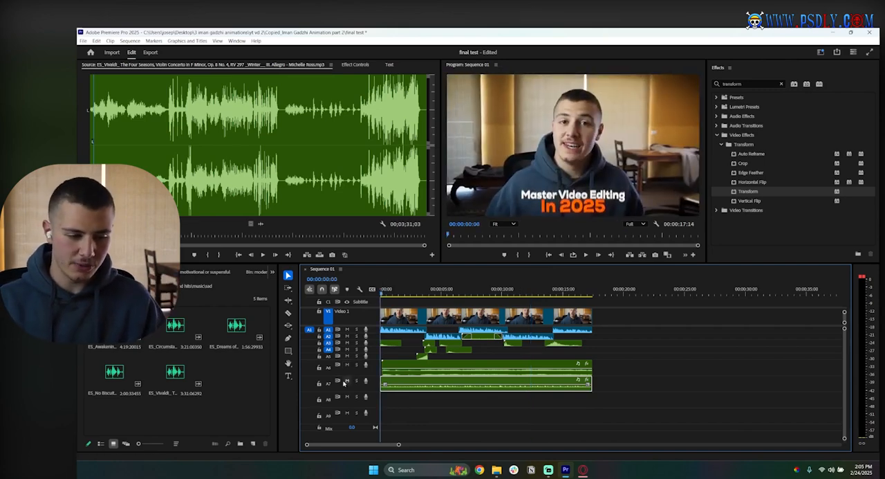
{"action": "key", "text": "space"}
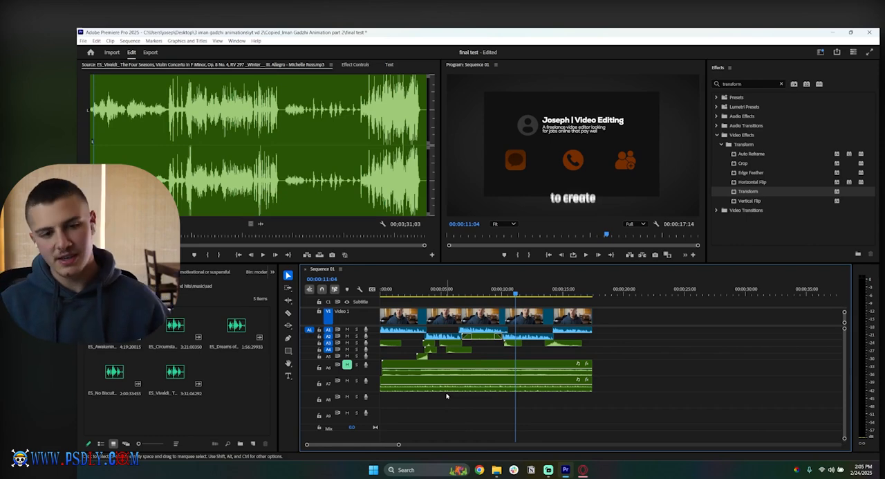
{"action": "left_click", "coordinate": [379, 291]}
{"action": "key", "text": "space"}
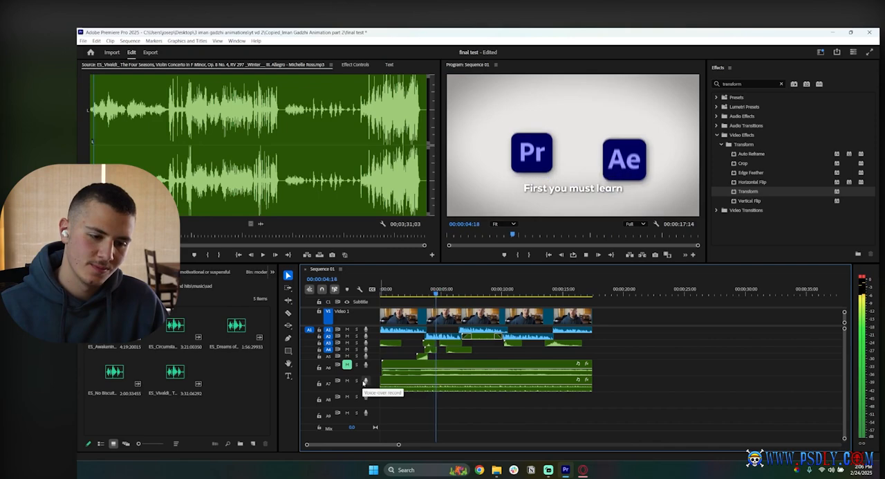
Step: Compare the two remaining music tracks during playback by switching the mute between A6 and A7
{"action": "left_click", "coordinate": [347, 380]}
{"action": "left_click", "coordinate": [347, 364]}
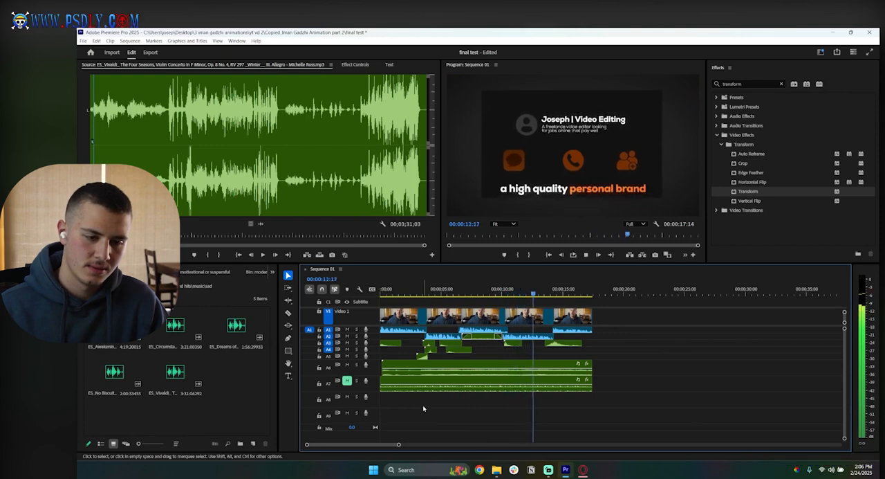
{"action": "left_click", "coordinate": [347, 365]}
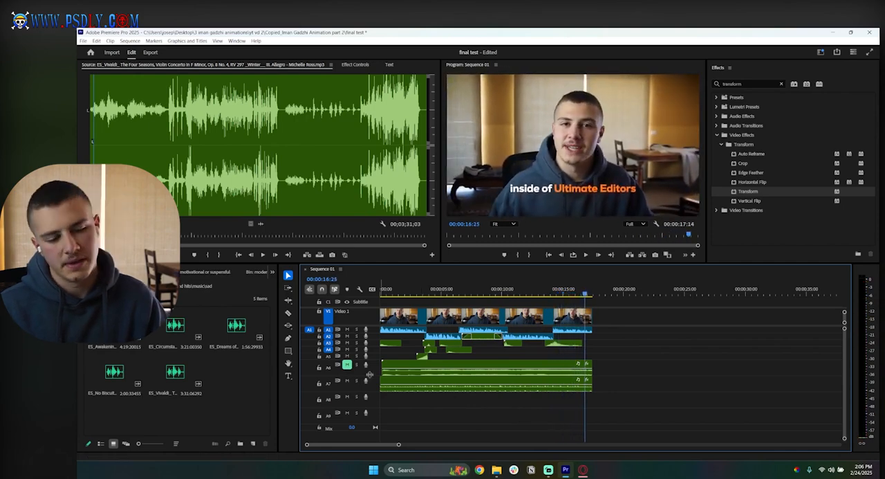
Step: Delete the music clip on A6 and move the A7 music clip to A6, starting at the beginning of the sequence
{"action": "left_click", "coordinate": [396, 364]}
{"action": "key", "text": "Delete"}
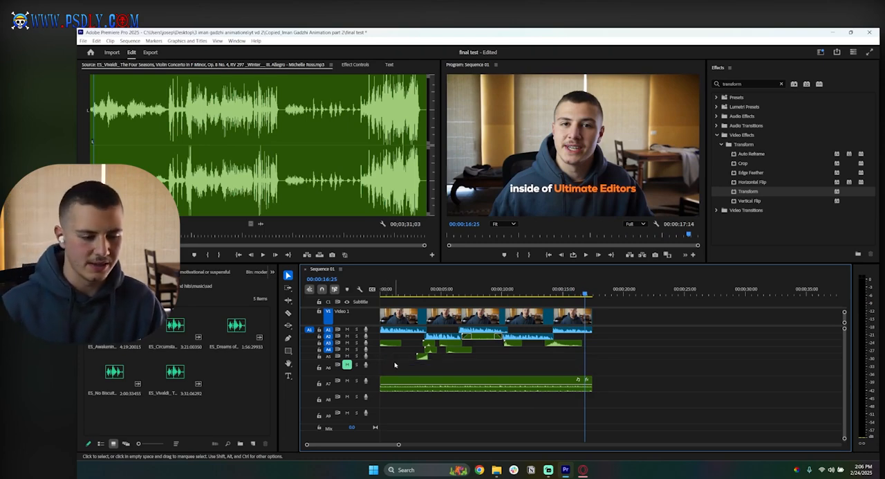
{"action": "left_click_drag", "start_coordinate": [399, 378], "coordinate": [464, 362]}
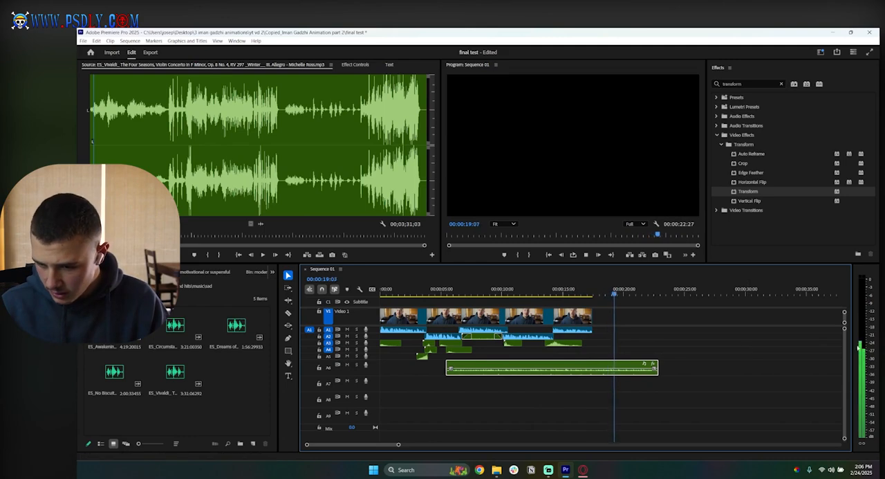
{"action": "left_click_drag", "start_coordinate": [585, 367], "coordinate": [512, 367]}
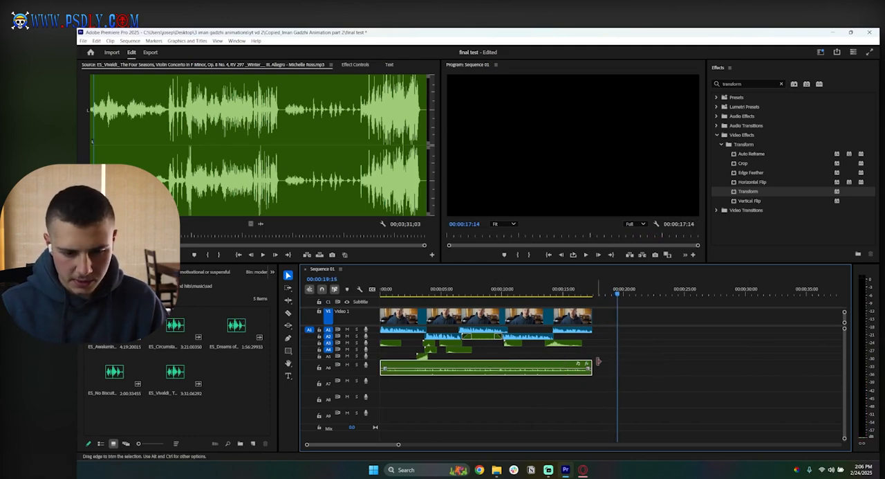
Step: Play the complete sequence from start to end to review the edit with the chosen music
{"action": "key", "text": "Home"}
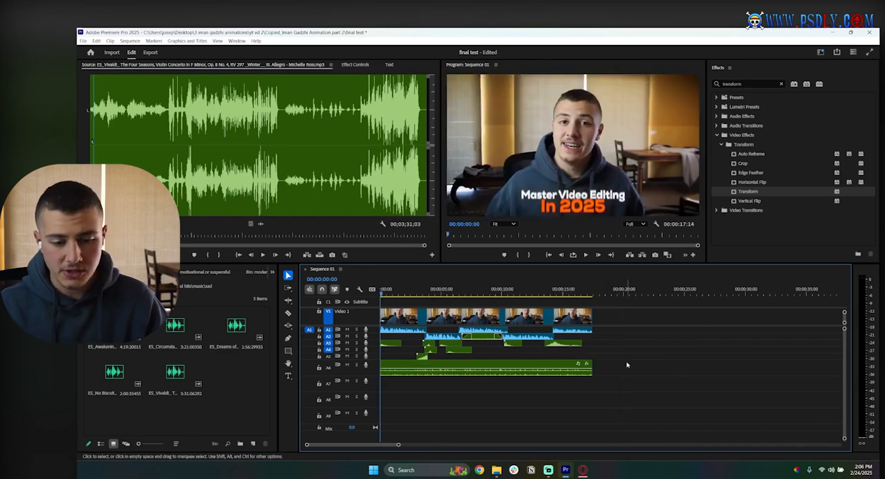
{"action": "left_click_drag", "start_coordinate": [845, 438], "coordinate": [845, 431]}
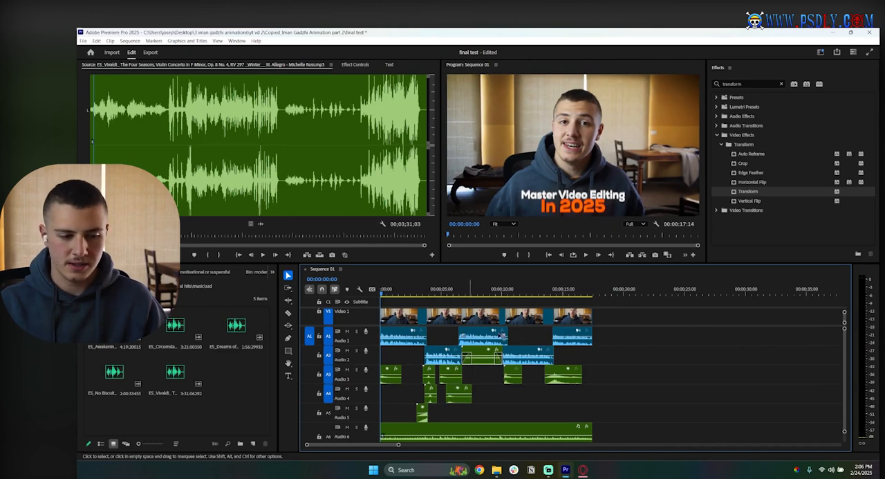
{"action": "left_click_drag", "start_coordinate": [365, 326], "coordinate": [374, 384]}
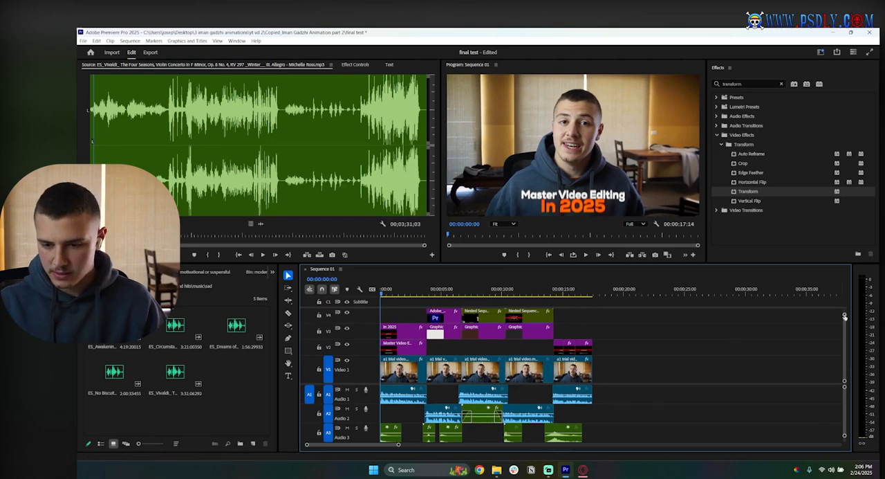
{"action": "left_click_drag", "start_coordinate": [844, 435], "coordinate": [845, 446]}
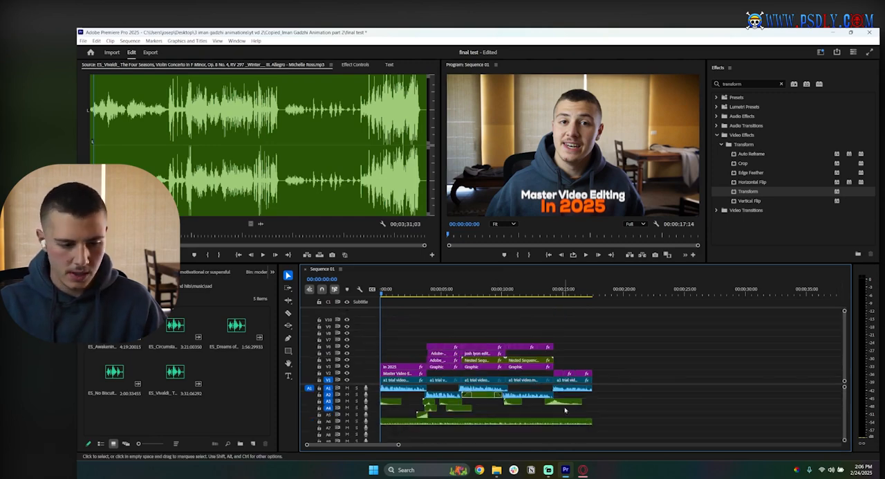
{"action": "key", "text": "space"}
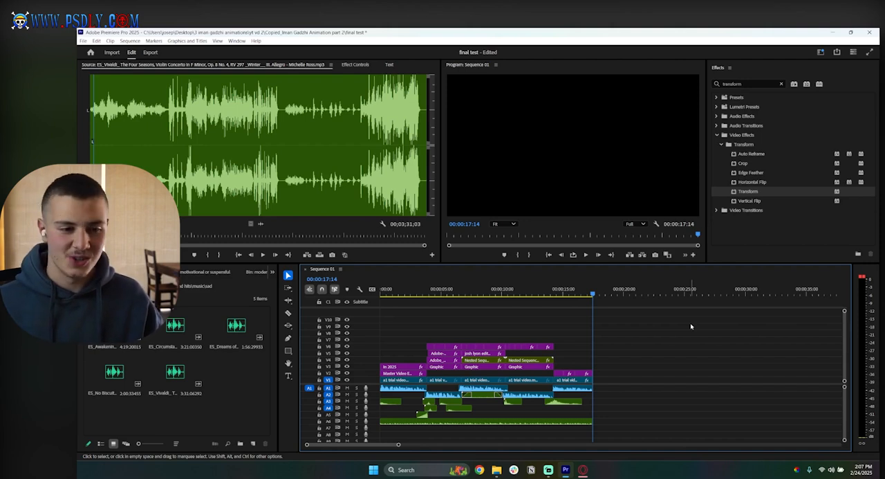
Step: Mark in and out points spanning the whole sequence, from its first frame to the end of the last clip
{"action": "left_click_drag", "start_coordinate": [417, 292], "coordinate": [427, 293]}
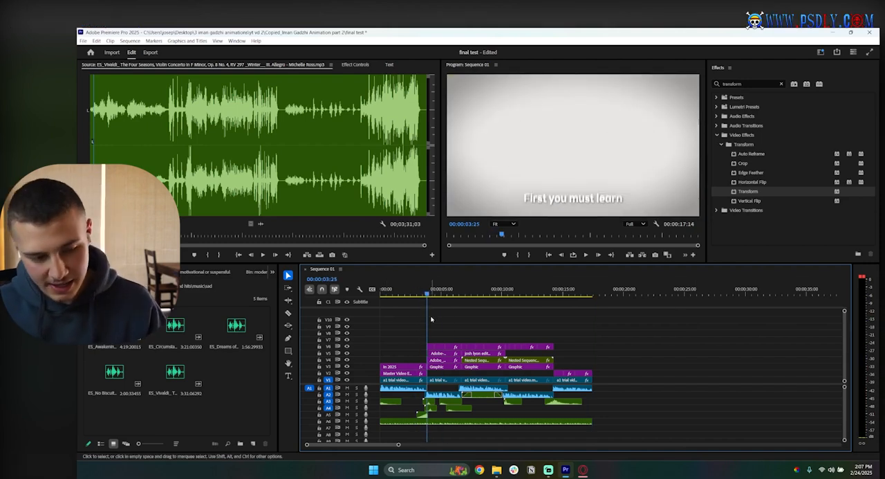
{"action": "key", "text": "i"}
{"action": "left_click_drag", "start_coordinate": [413, 287], "coordinate": [381, 281]}
{"action": "left_click_drag", "start_coordinate": [428, 296], "coordinate": [540, 294]}
{"action": "key", "text": "o"}
{"action": "left_click", "coordinate": [561, 297]}
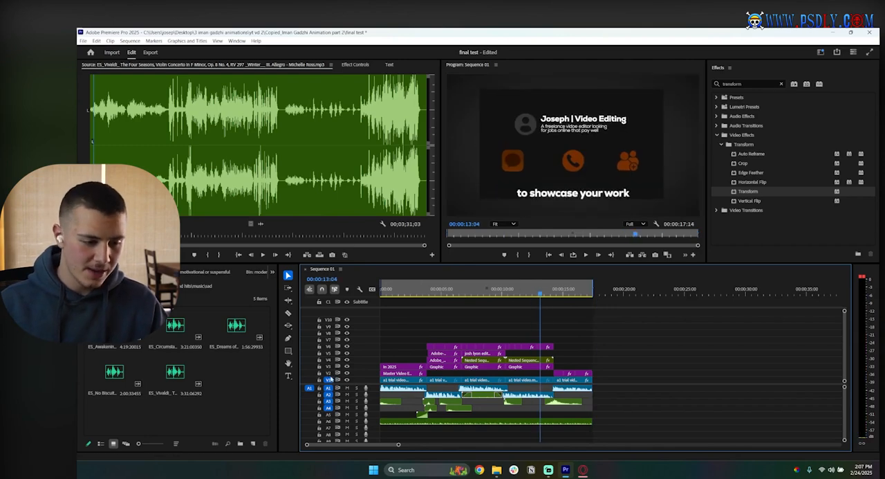
Step: Target video tracks V1 to V10 and the remaining audio tracks, and save the project
{"action": "left_click_drag", "start_coordinate": [329, 372], "coordinate": [330, 323]}
{"action": "key", "text": "super"}
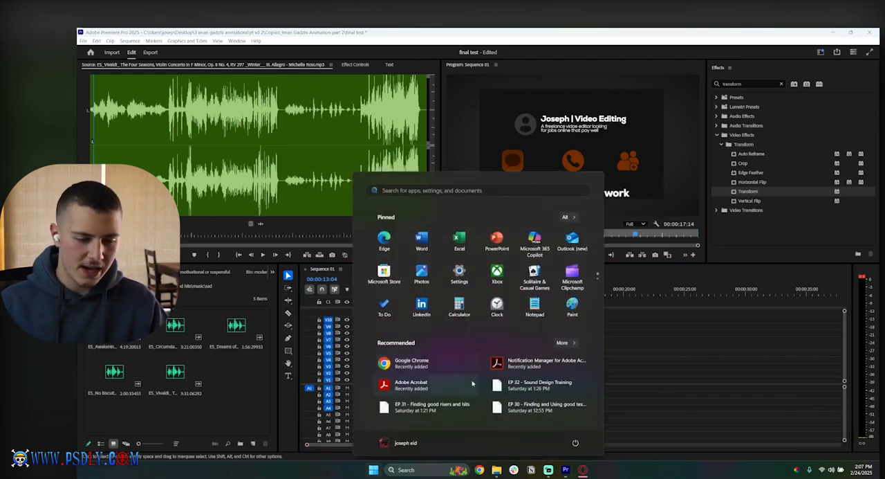
{"action": "key", "text": "super"}
{"action": "left_click_drag", "start_coordinate": [328, 421], "coordinate": [329, 426]}
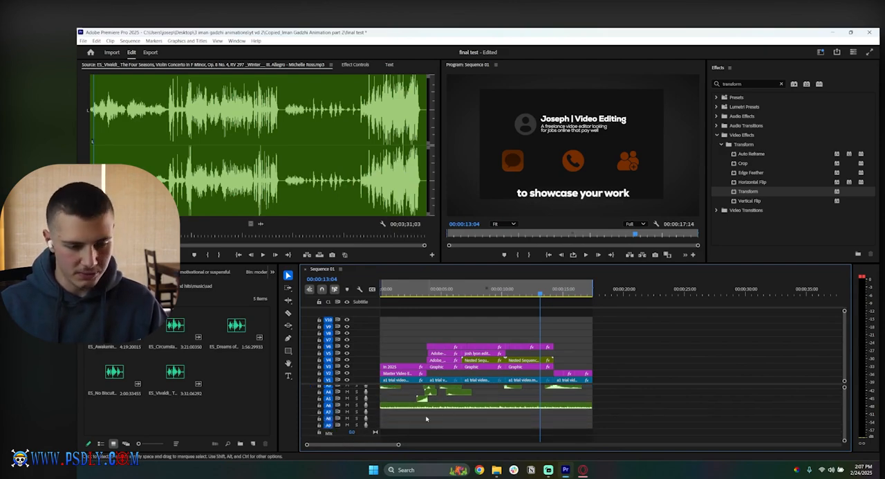
{"action": "key", "text": "ctrl+s"}
{"action": "scroll", "coordinate": [484, 398], "scroll_direction": "up", "scroll_amount": 2}
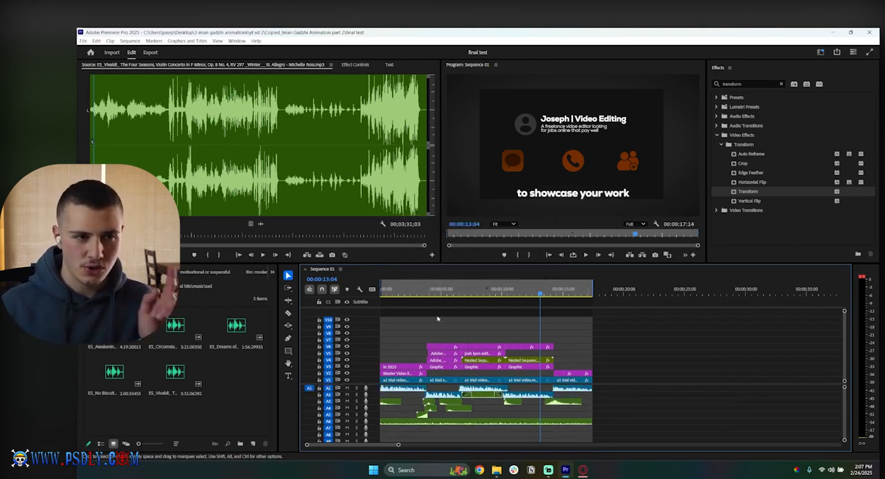
Step: View the export settings for Sequence 01 and return to the editing workspace
{"action": "left_click", "coordinate": [151, 52]}
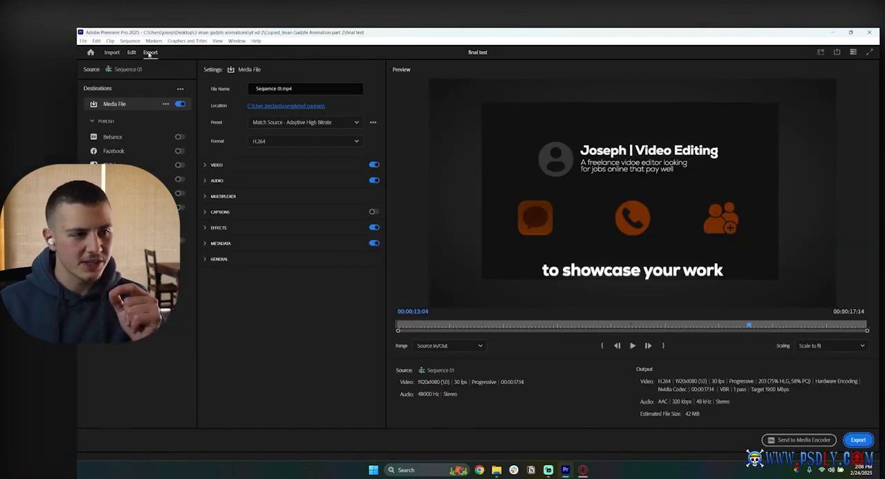
{"action": "left_click", "coordinate": [131, 53]}
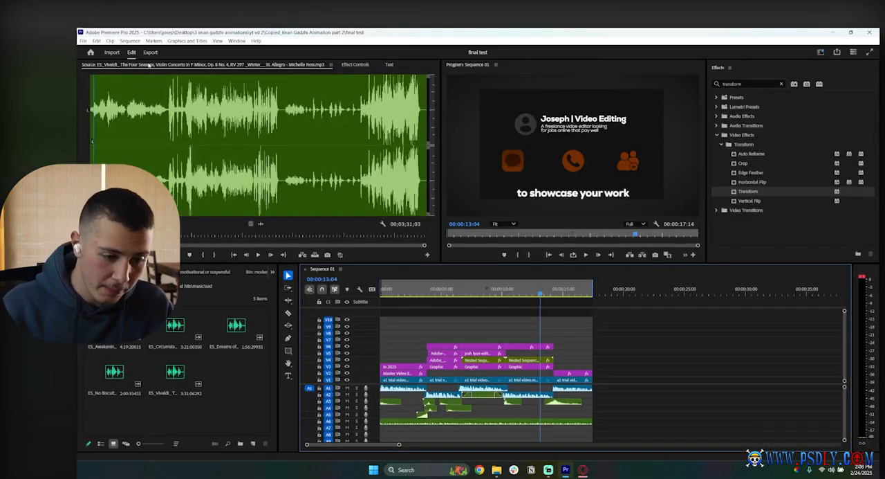
Step: Set the export destination of Sequence 01 to a file called final render.mp4 in the completed courses folder
{"action": "left_click", "coordinate": [150, 53]}
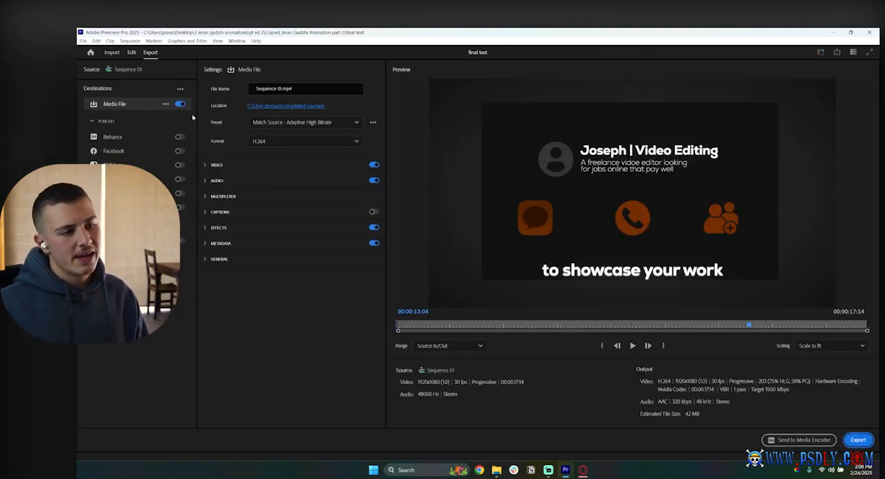
{"action": "left_click", "coordinate": [277, 106]}
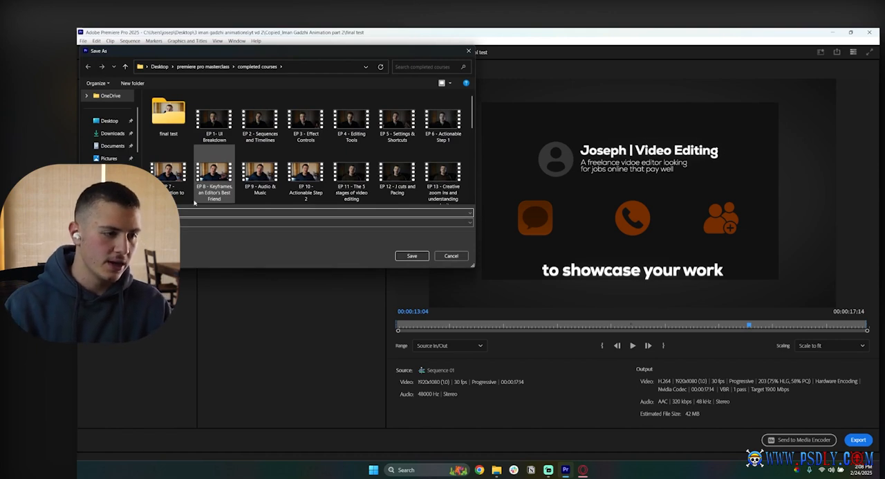
{"action": "key", "text": "Return"}
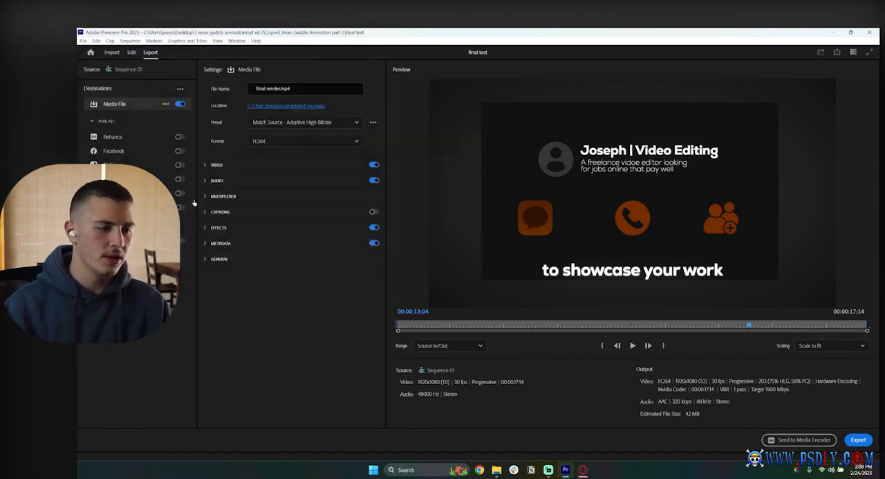
Step: Enable Render at Maximum Depth and Use Maximum Render Quality in the additional video export settings
{"action": "left_click", "coordinate": [216, 168]}
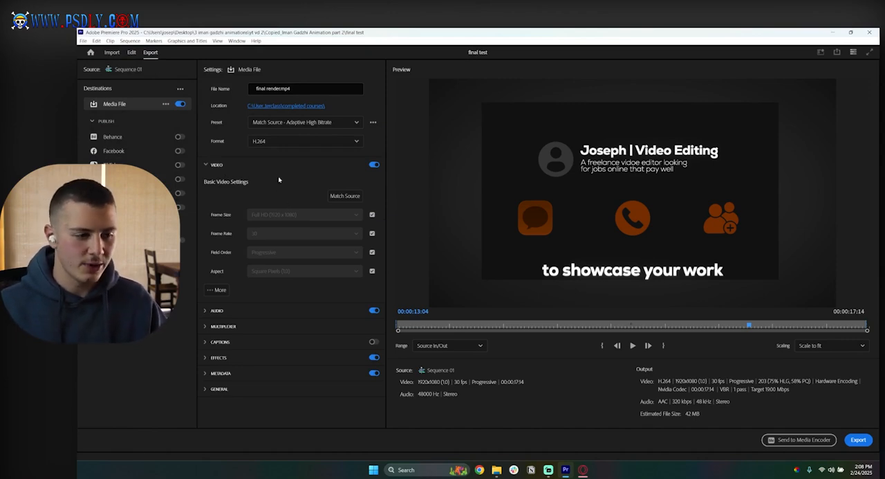
{"action": "left_click", "coordinate": [217, 290]}
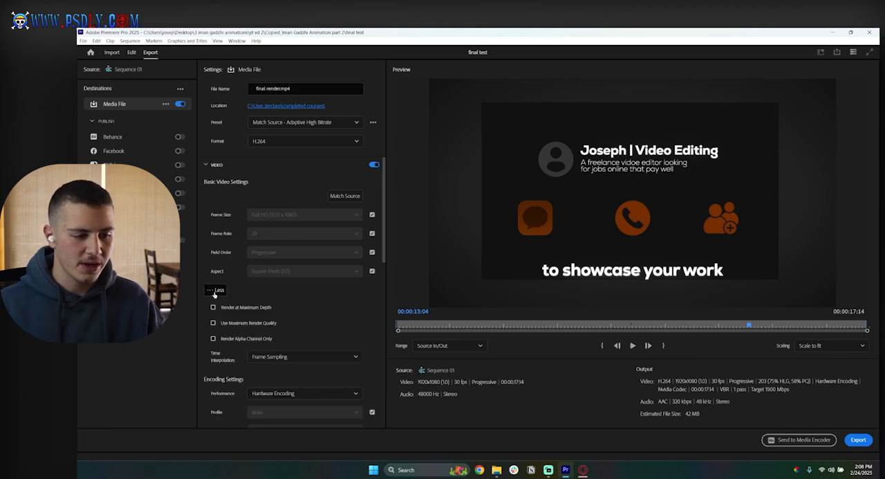
{"action": "scroll", "coordinate": [215, 277], "scroll_direction": "down", "scroll_amount": 1}
{"action": "left_click", "coordinate": [212, 266]}
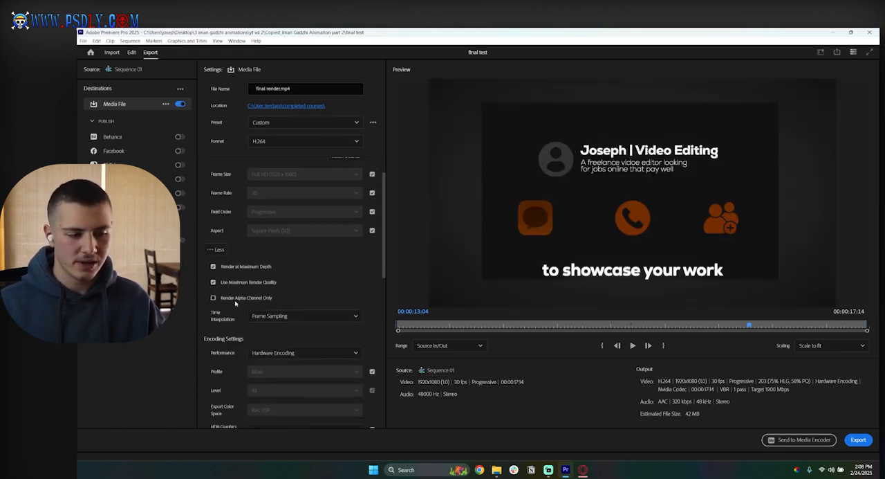
Step: Set the target bitrate of the video export to about 20.58 Mbps
{"action": "scroll", "coordinate": [273, 242], "scroll_direction": "down", "scroll_amount": 3}
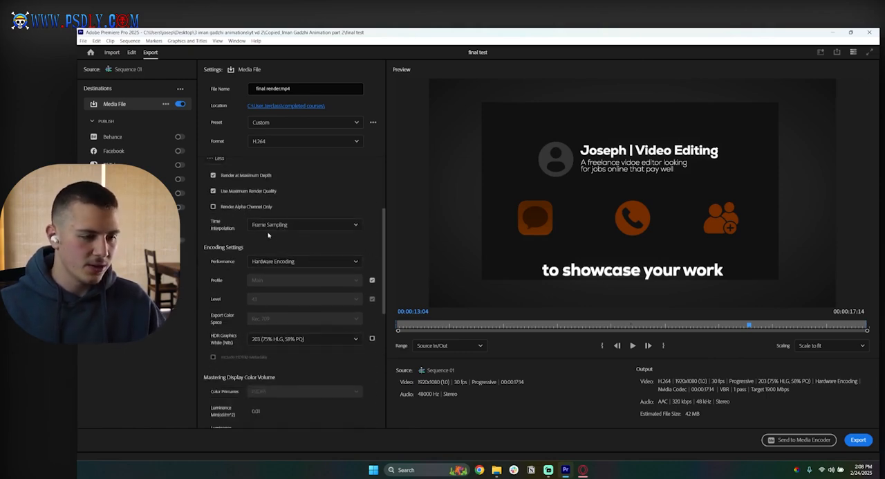
{"action": "scroll", "coordinate": [272, 242], "scroll_direction": "down", "scroll_amount": 2}
{"action": "scroll", "coordinate": [256, 251], "scroll_direction": "down", "scroll_amount": 5}
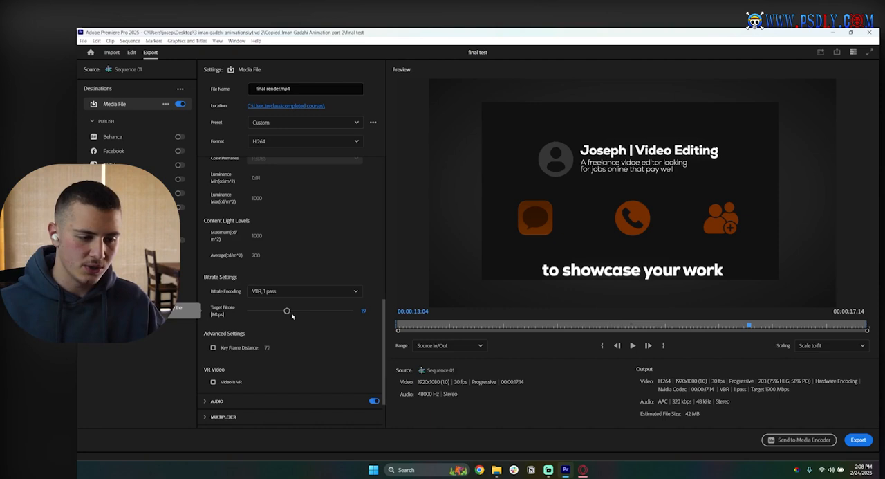
{"action": "scroll", "coordinate": [303, 331], "scroll_direction": "down", "scroll_amount": 3}
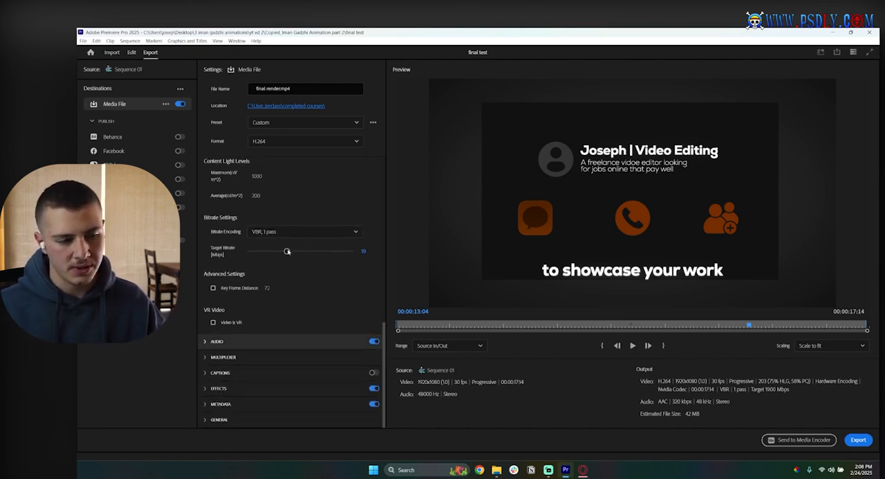
{"action": "left_click_drag", "start_coordinate": [286, 251], "coordinate": [309, 251]}
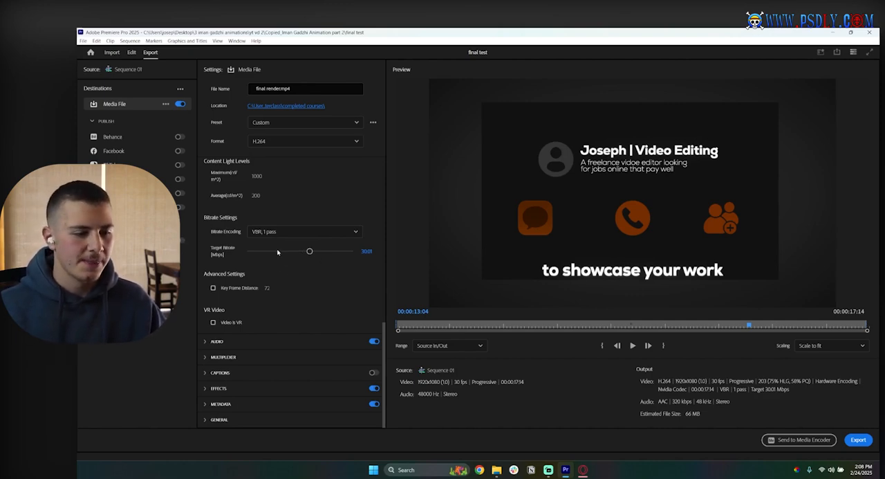
{"action": "left_click", "coordinate": [280, 252]}
{"action": "left_click_drag", "start_coordinate": [280, 253], "coordinate": [291, 253]}
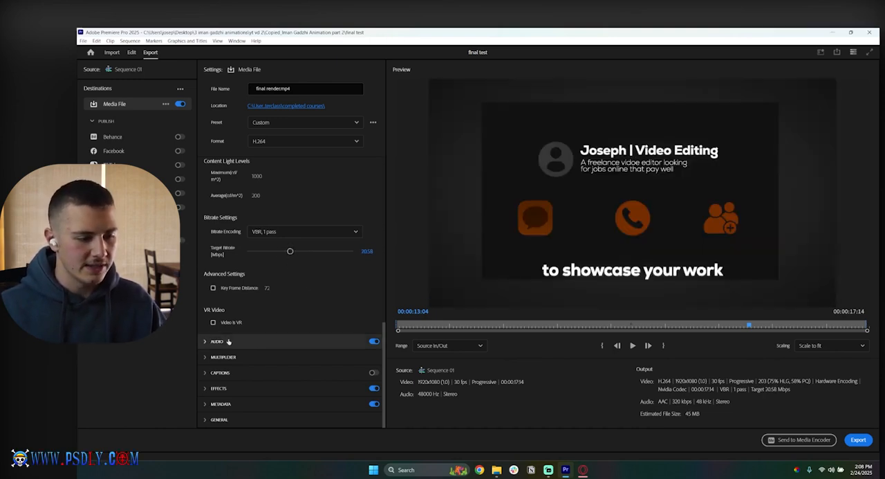
Step: Review the audio export settings and export the media file with the range set to Source In/Out
{"action": "left_click", "coordinate": [230, 341]}
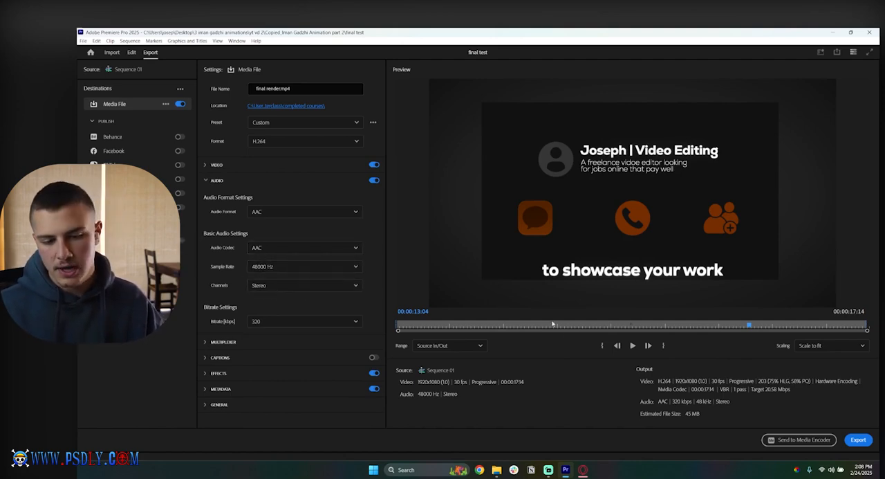
{"action": "left_click", "coordinate": [446, 346]}
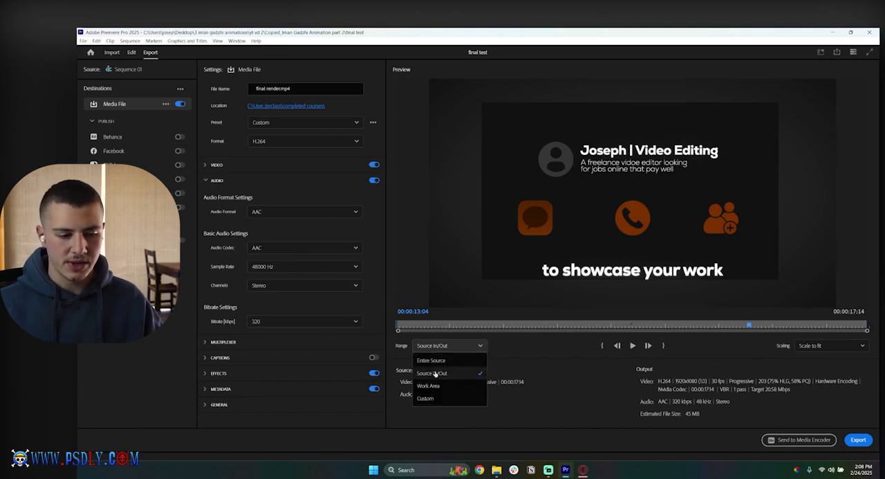
{"action": "left_click", "coordinate": [443, 370]}
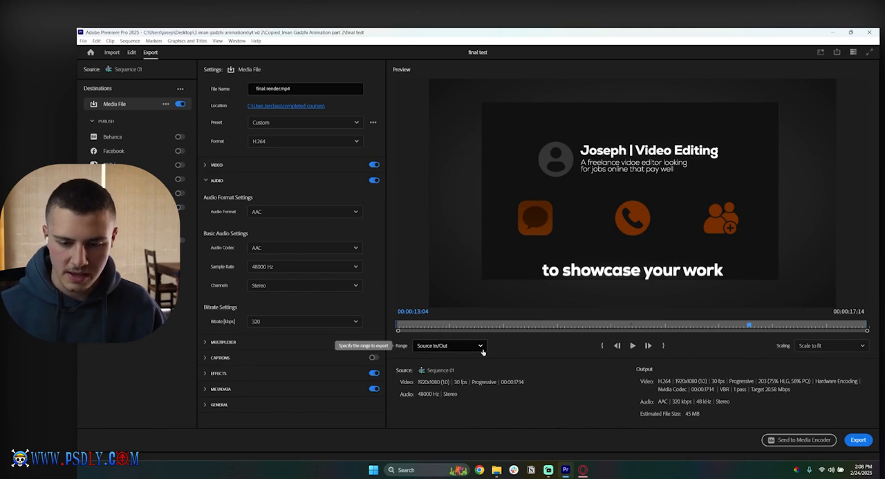
{"action": "left_click", "coordinate": [857, 439]}
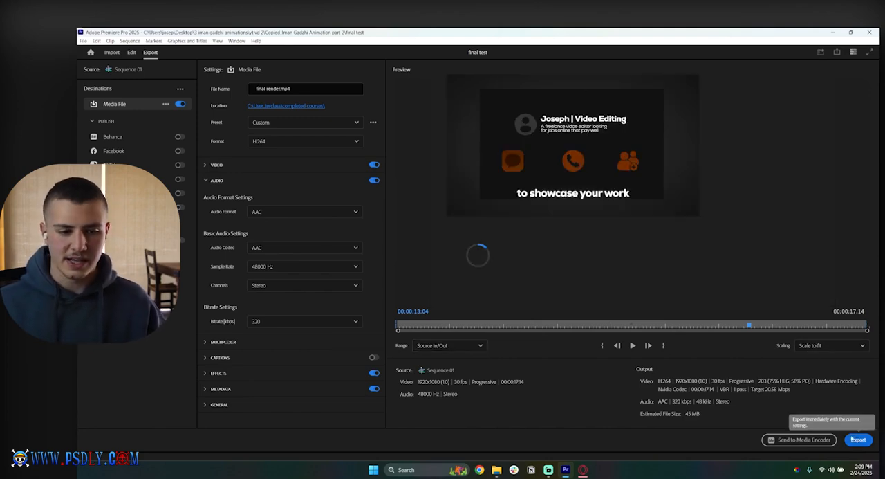